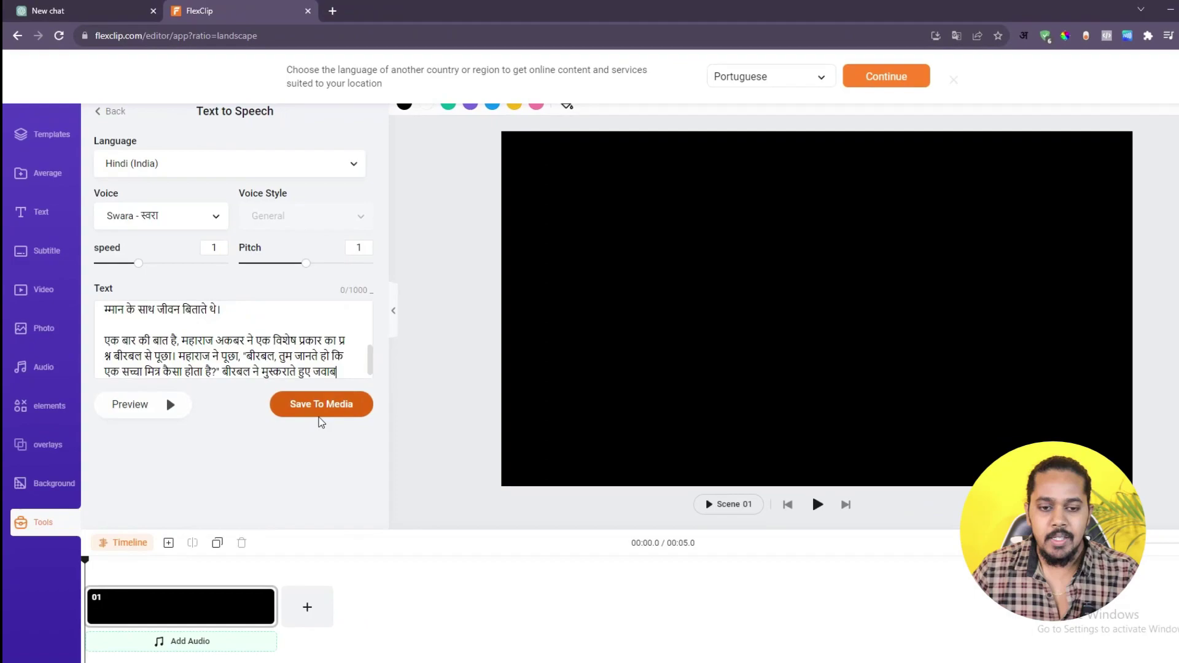
Save the Hindi (India) text-to-speech narration to media, signing in with a Google account
left_click(321, 408)
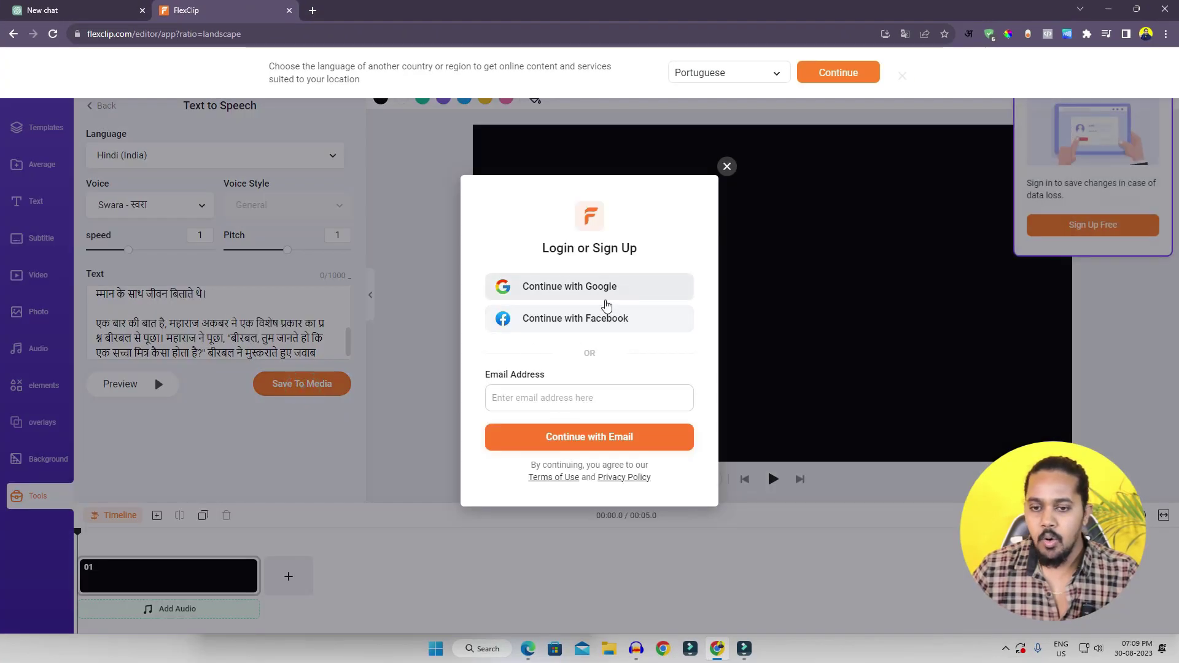
left_click(589, 290)
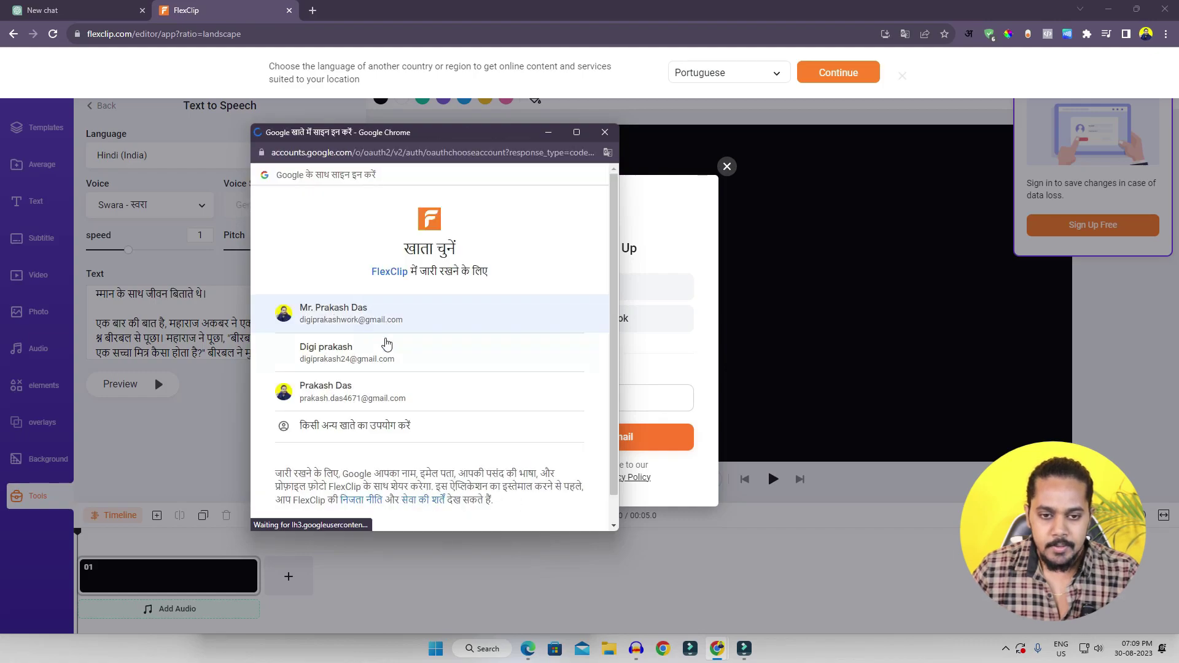
left_click(417, 316)
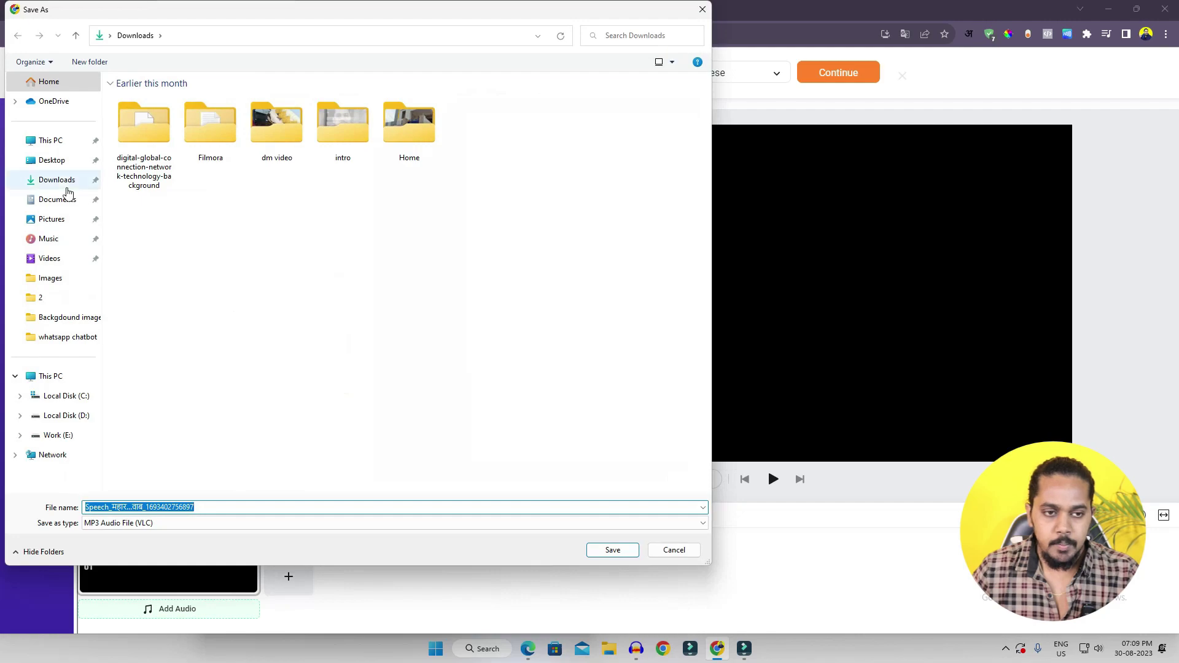
Save the generated speech as an MP3 file in the Downloads folder and open the finished download
left_click(57, 179)
left_click(58, 200)
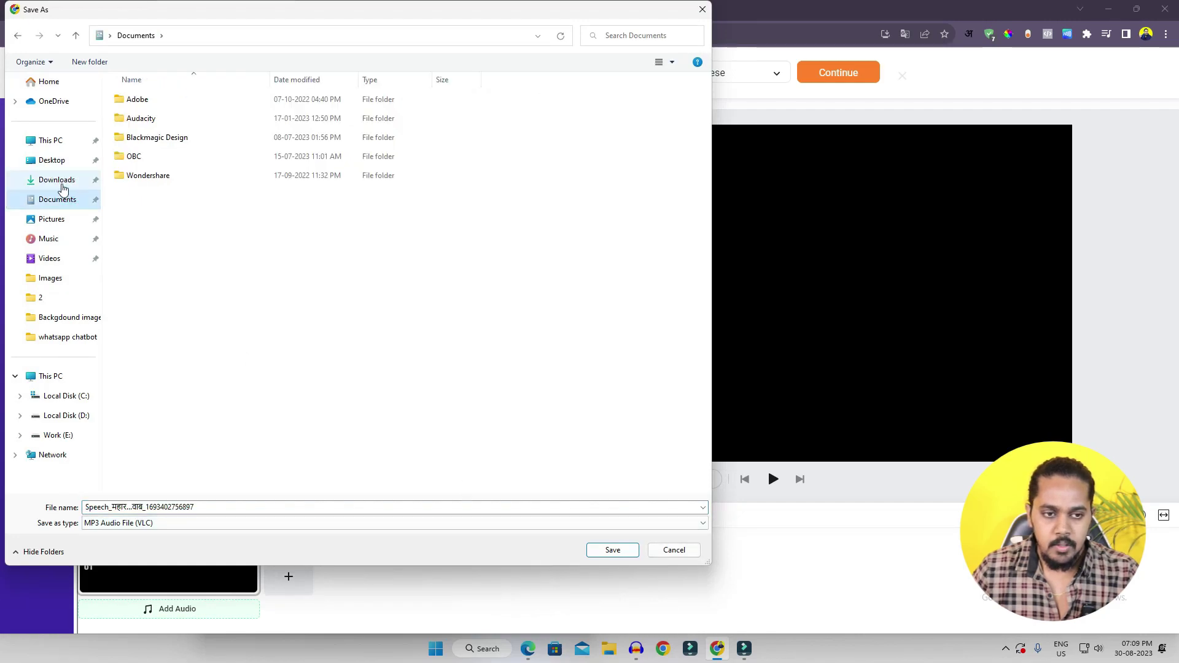
left_click(56, 179)
left_click(612, 550)
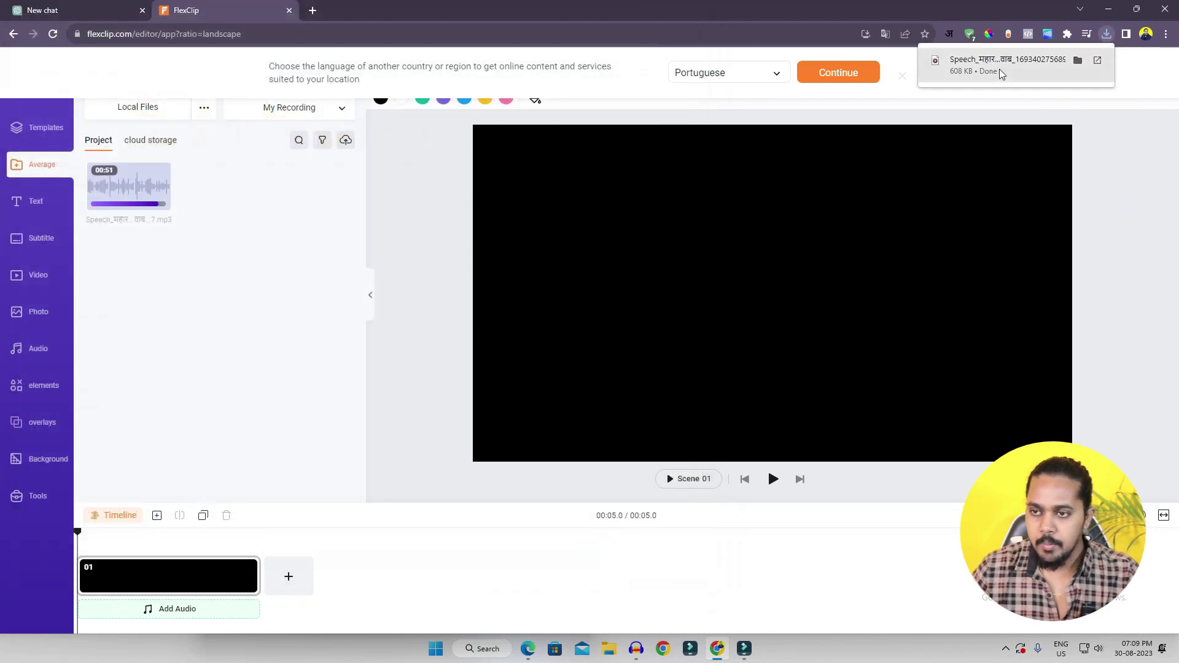
left_click(1000, 69)
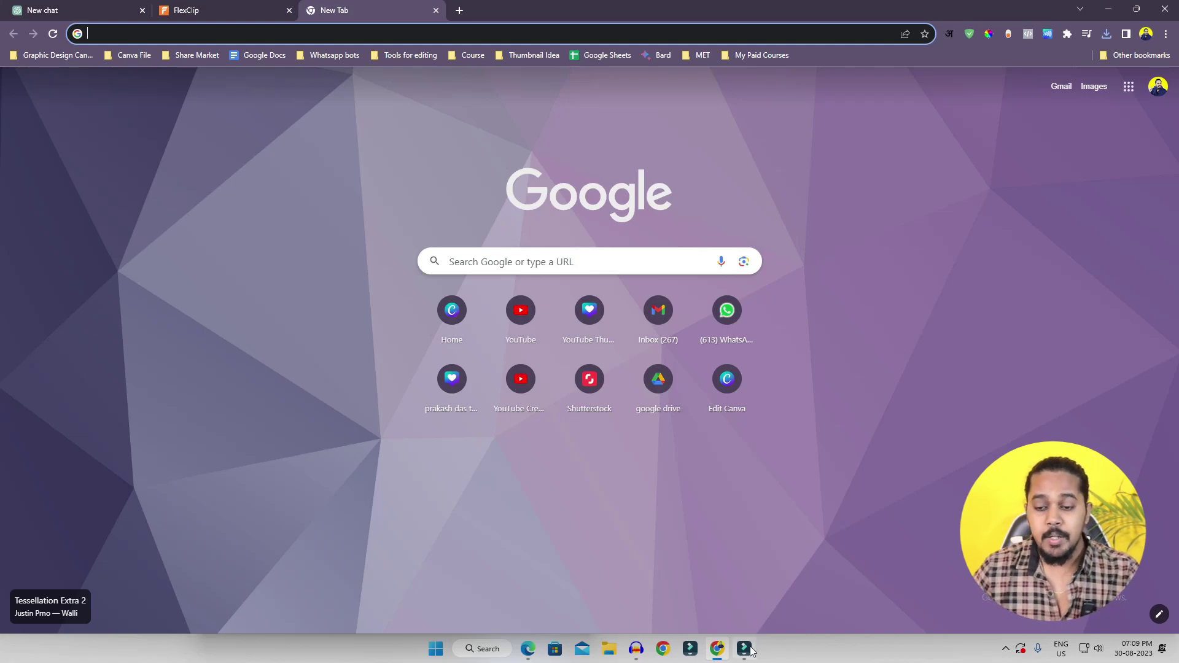
Switch to Wondershare Filmora, maximize its window and import the generated speech MP3 from the Downloads folder
mouse_move(752, 651)
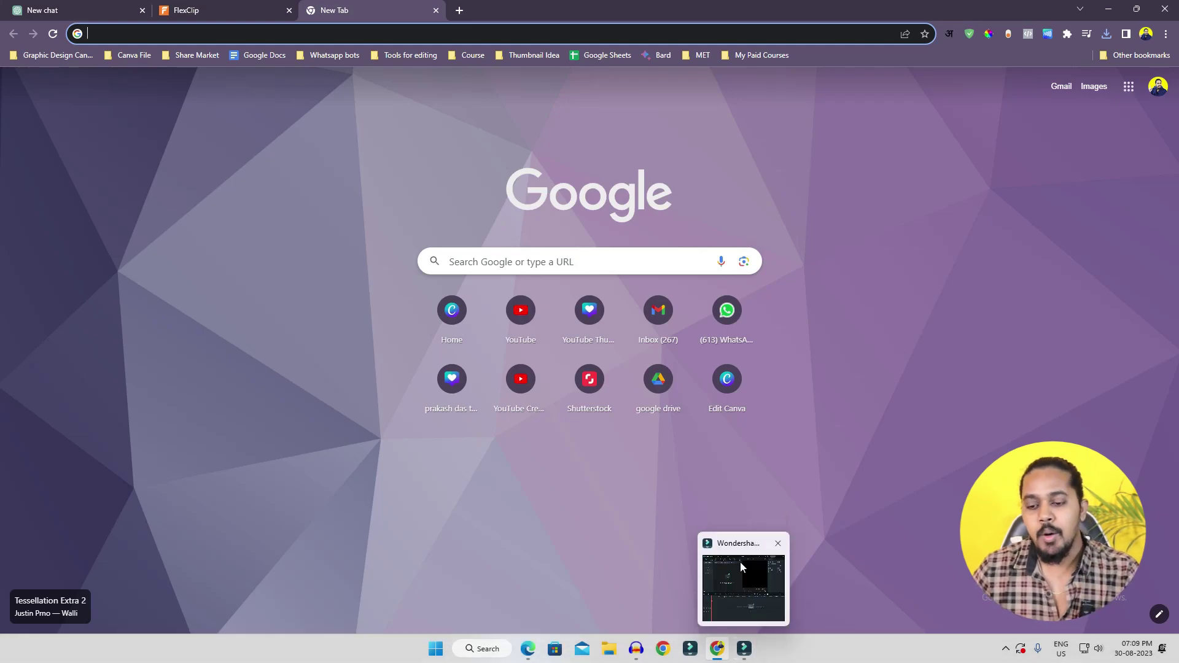
left_click(750, 655)
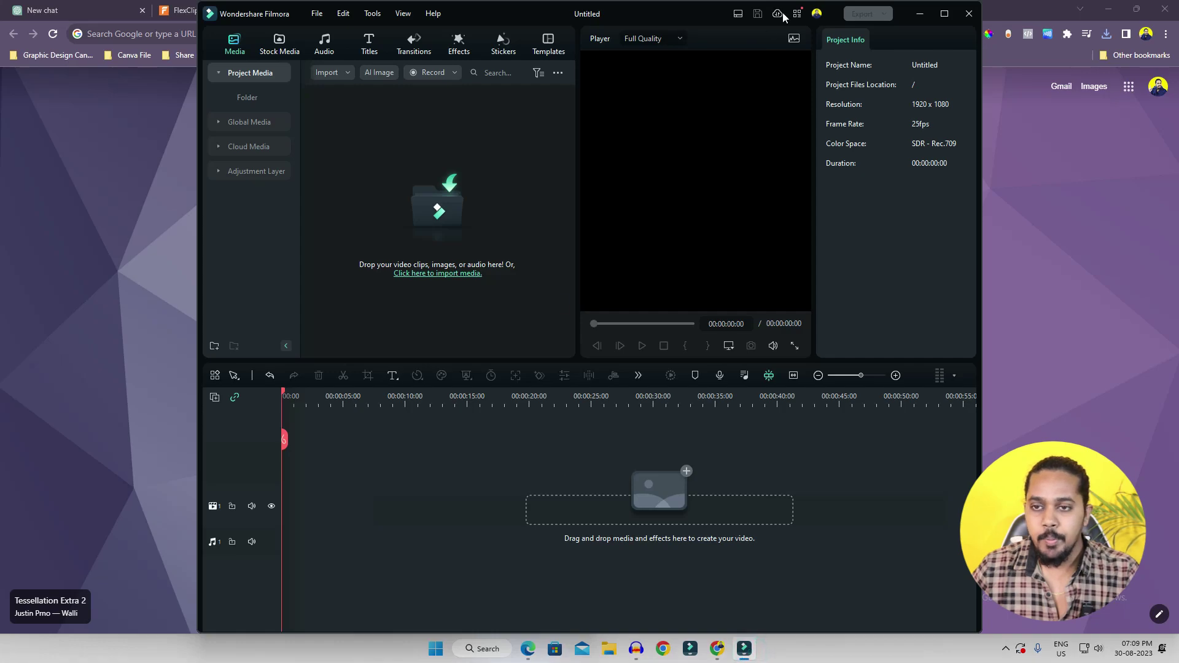
left_click_drag(783, 17, 662, 19)
double_click(662, 20)
left_click(297, 216)
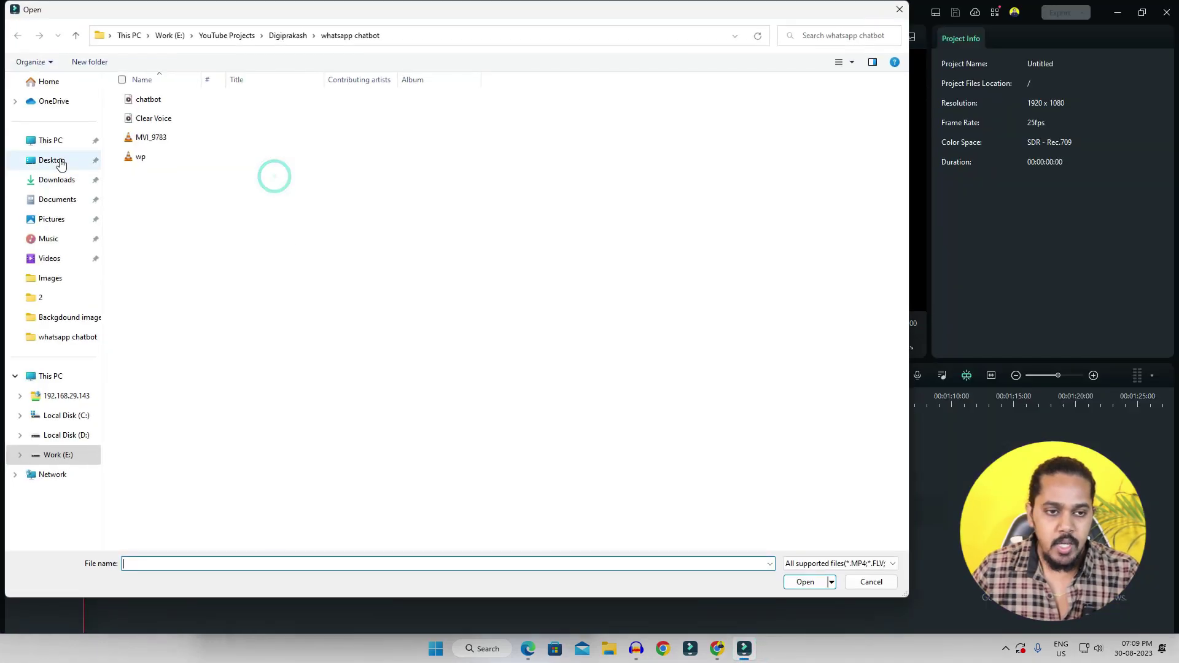
left_click(55, 179)
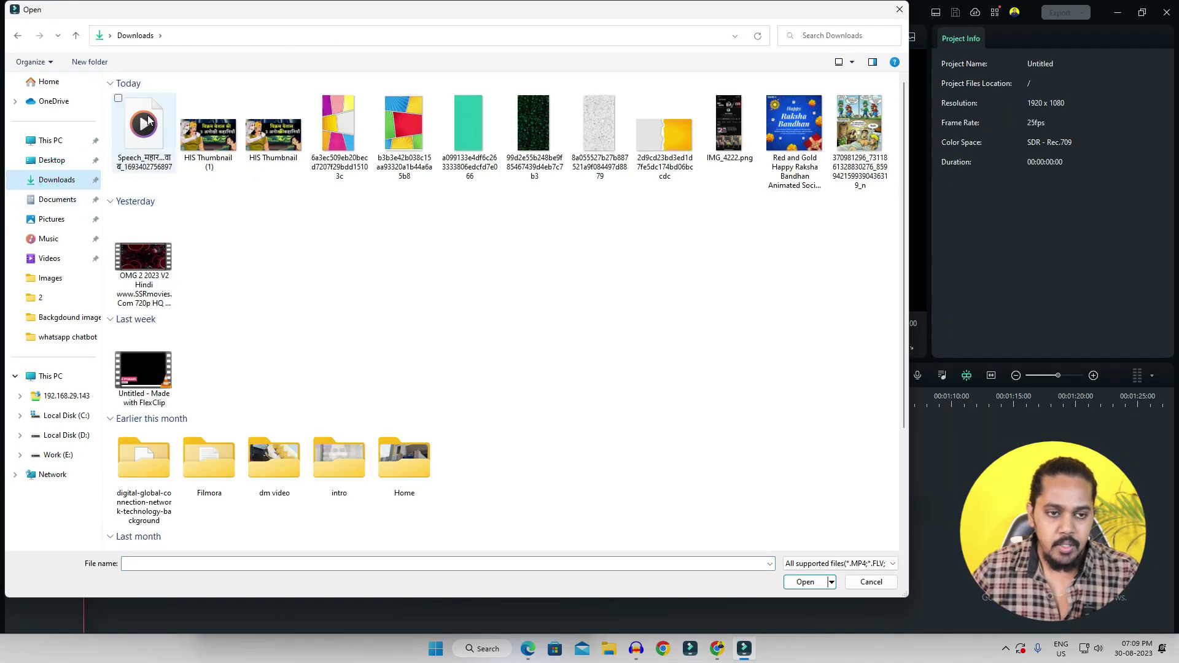
double_click(145, 125)
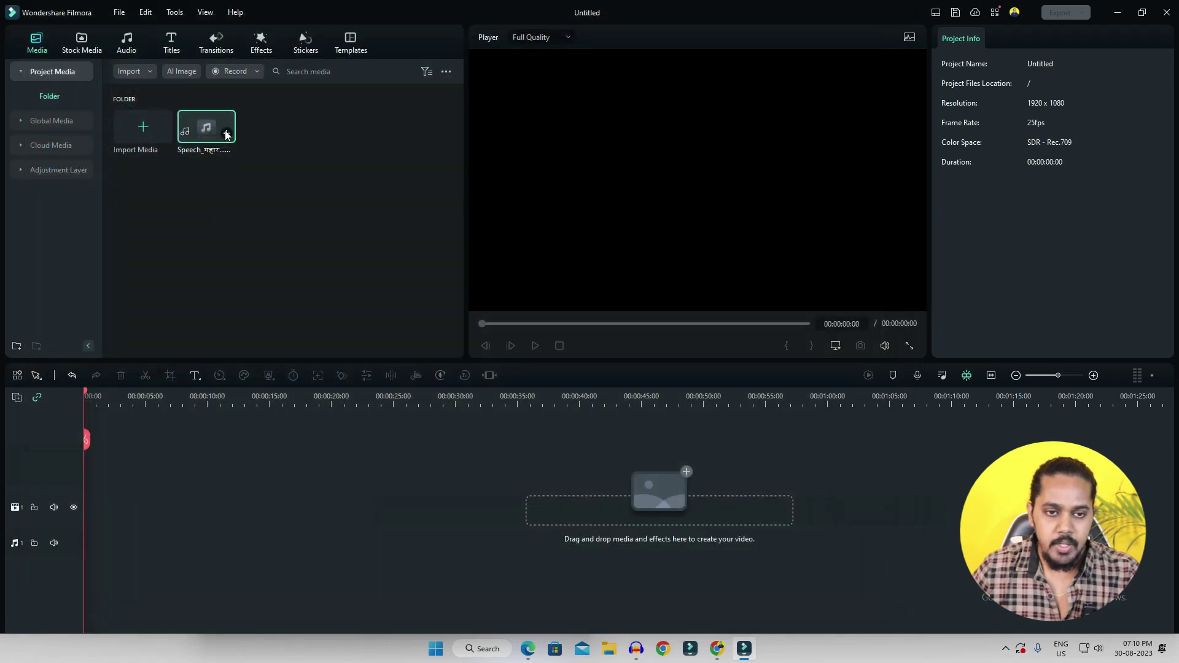
Add the speech clip to the timeline and play the narration across the pause after about 12 seconds
left_click(226, 135)
left_click(345, 427)
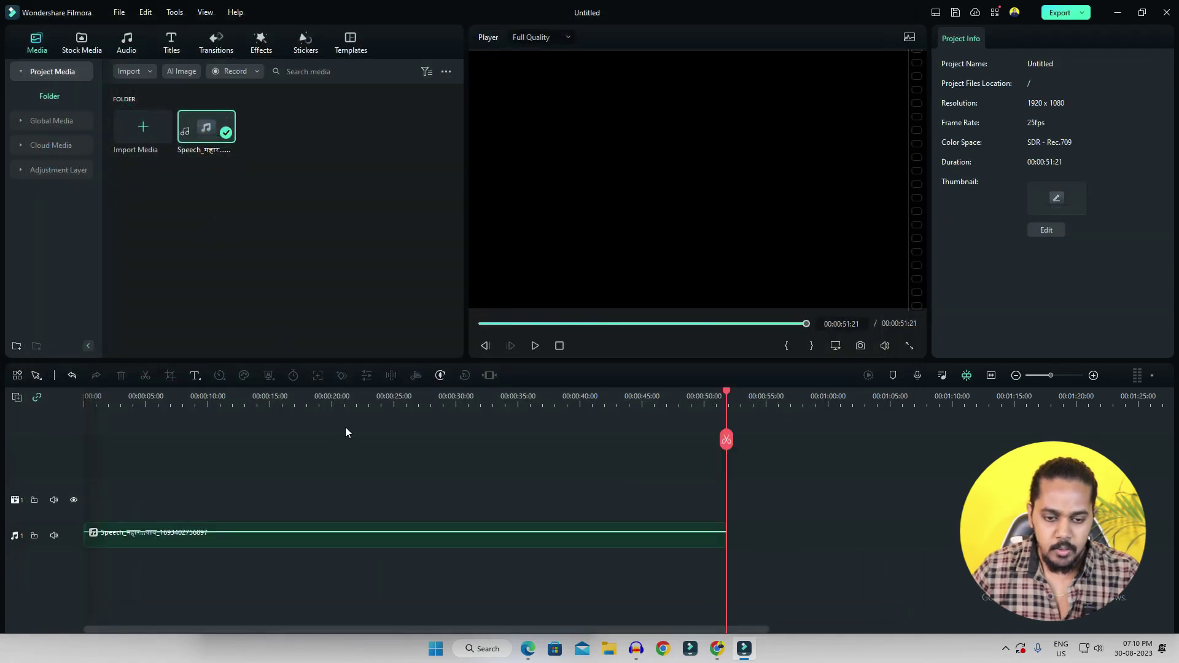
left_click(237, 398)
left_click_drag(343, 398, 325, 398)
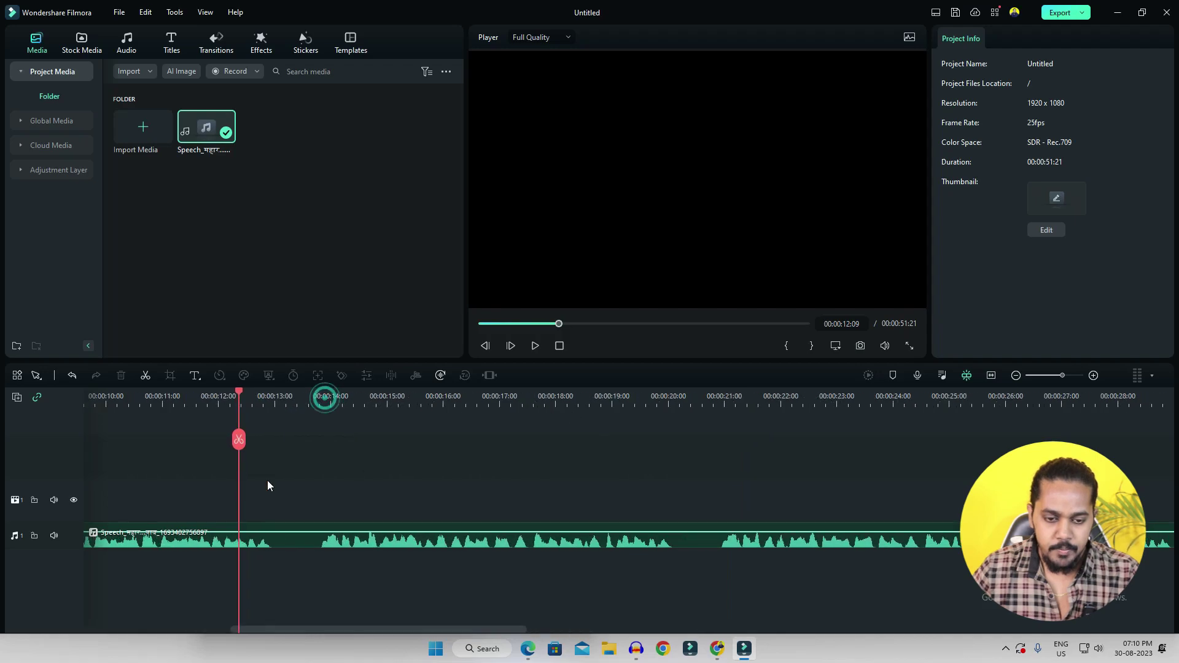
left_click(254, 398)
left_click(241, 398)
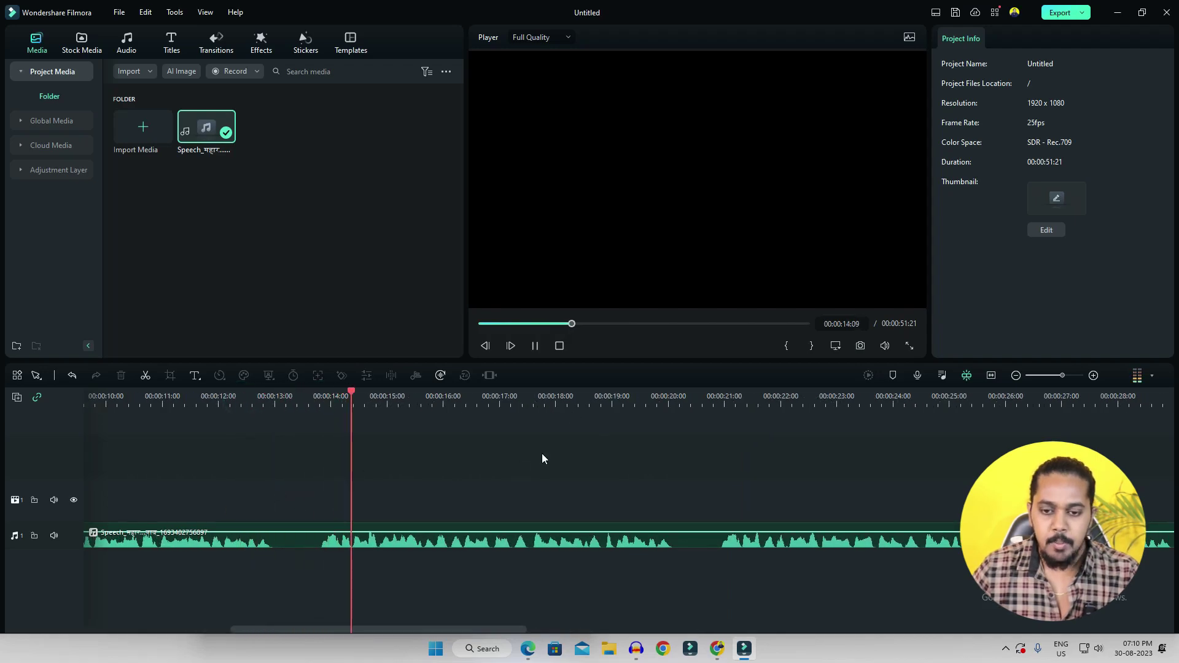
key("space")
Run Silence Detection on the speech clip with the default settings and export the trimmed result to the timeline
key("shift+z")
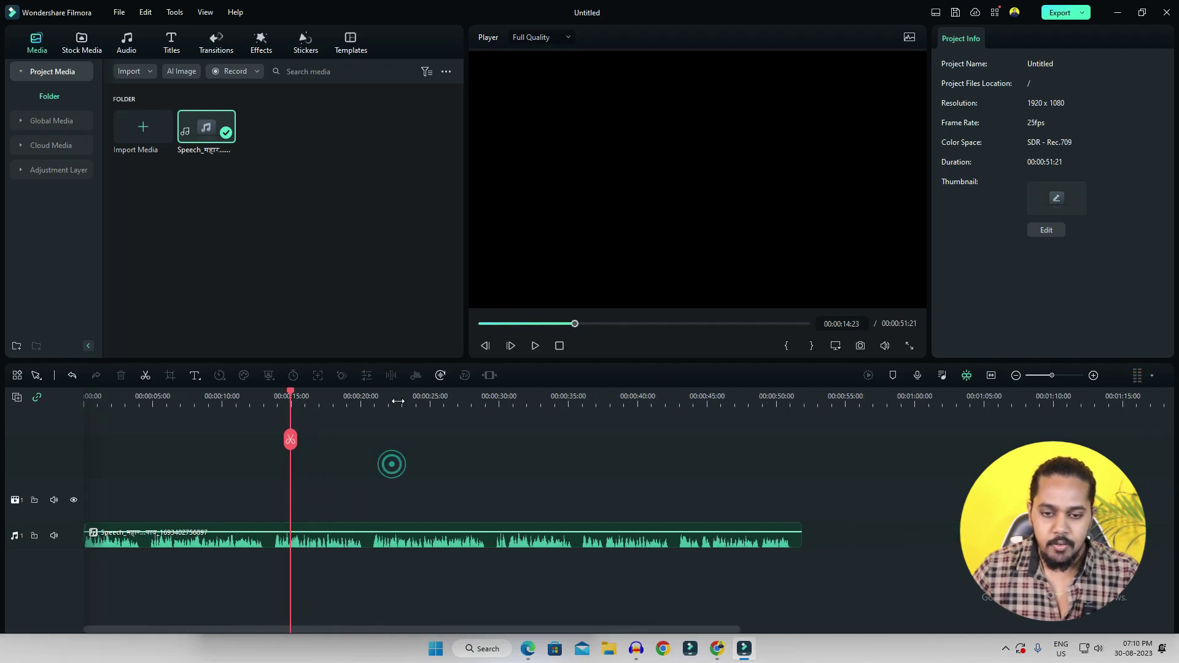
left_click(332, 540)
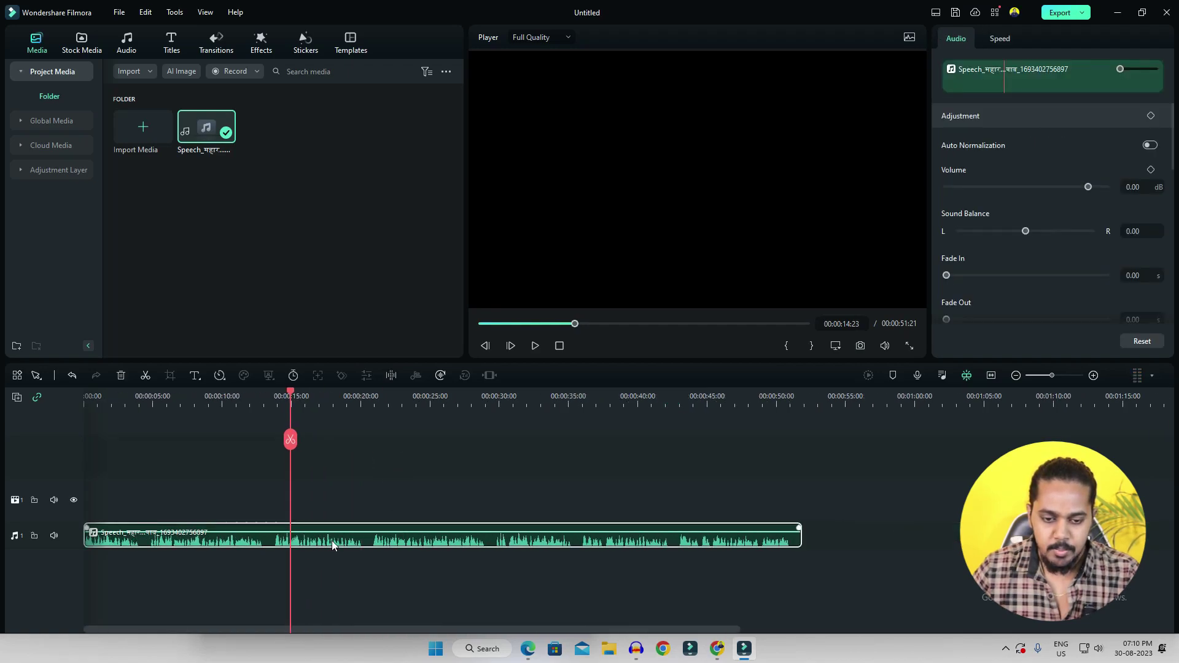
left_click(391, 375)
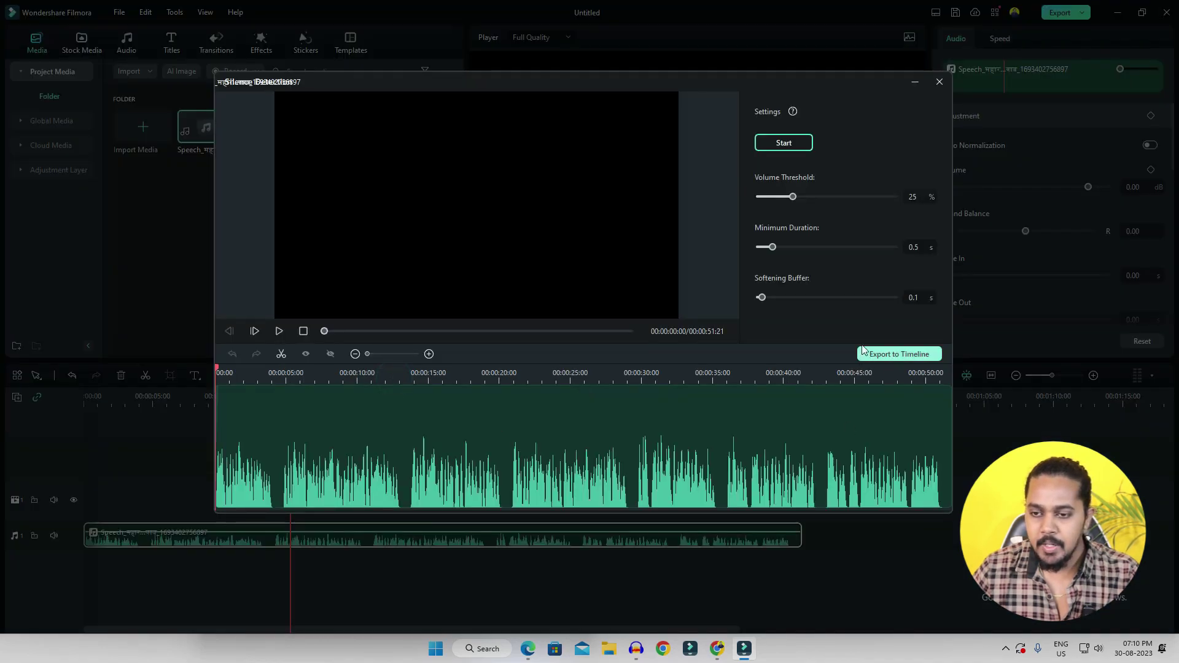
left_click(784, 144)
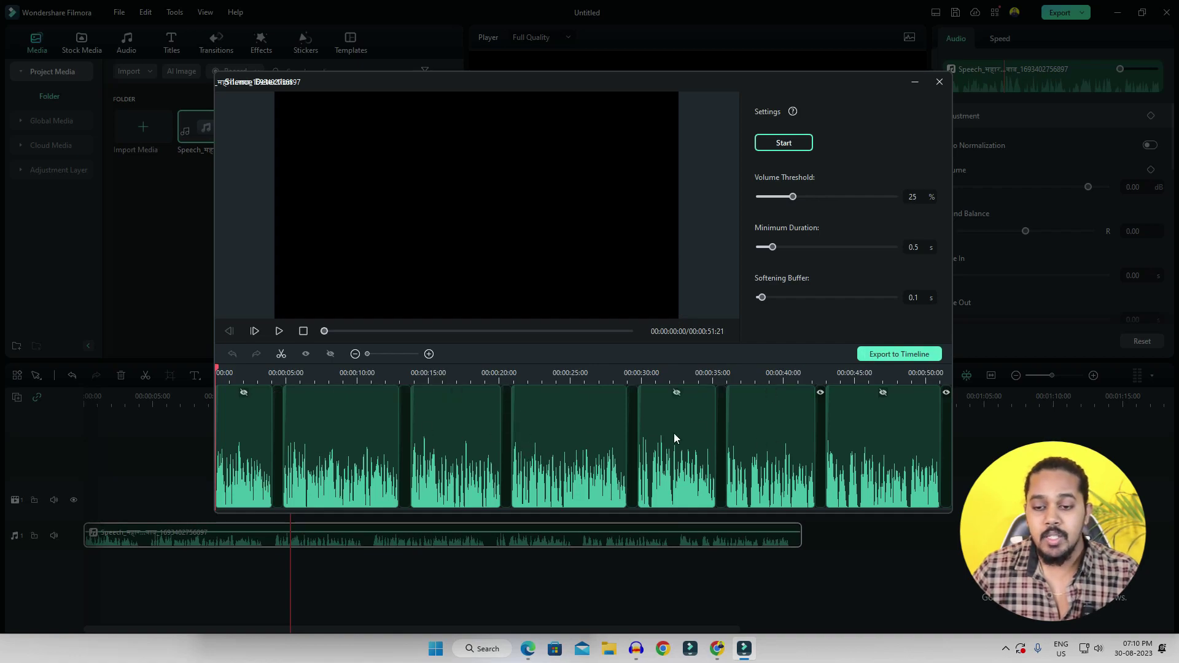
left_click(910, 355)
left_click(524, 457)
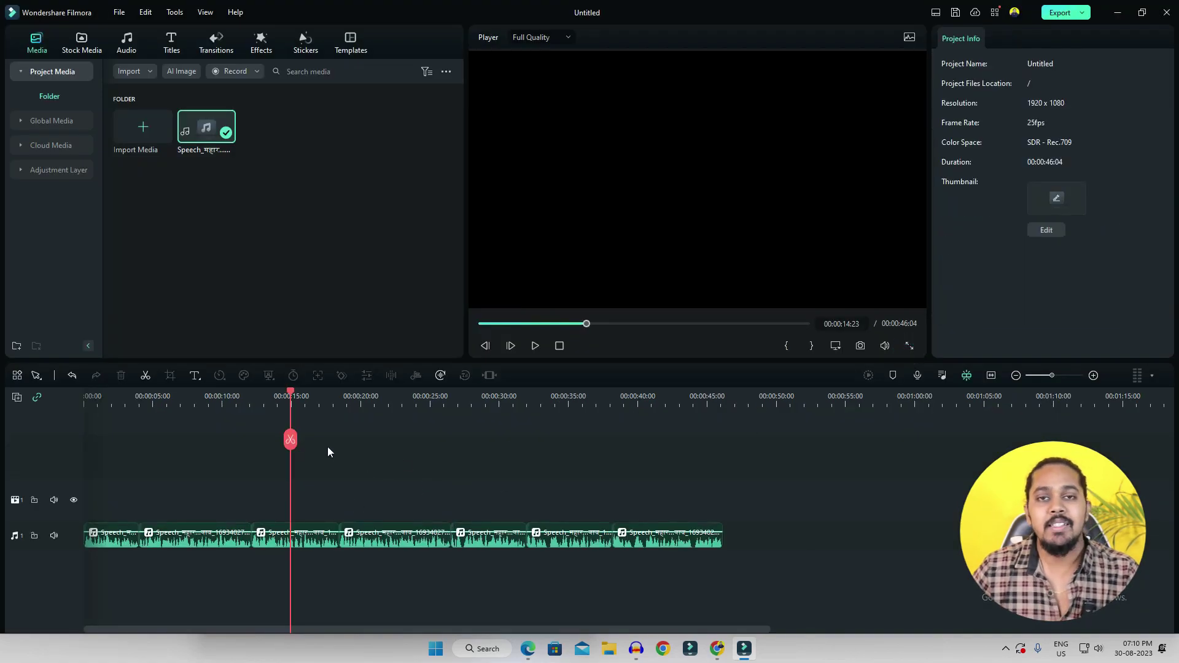
Play back the trimmed narration from about 17 seconds to check the flow between the speech segments
left_click(323, 406)
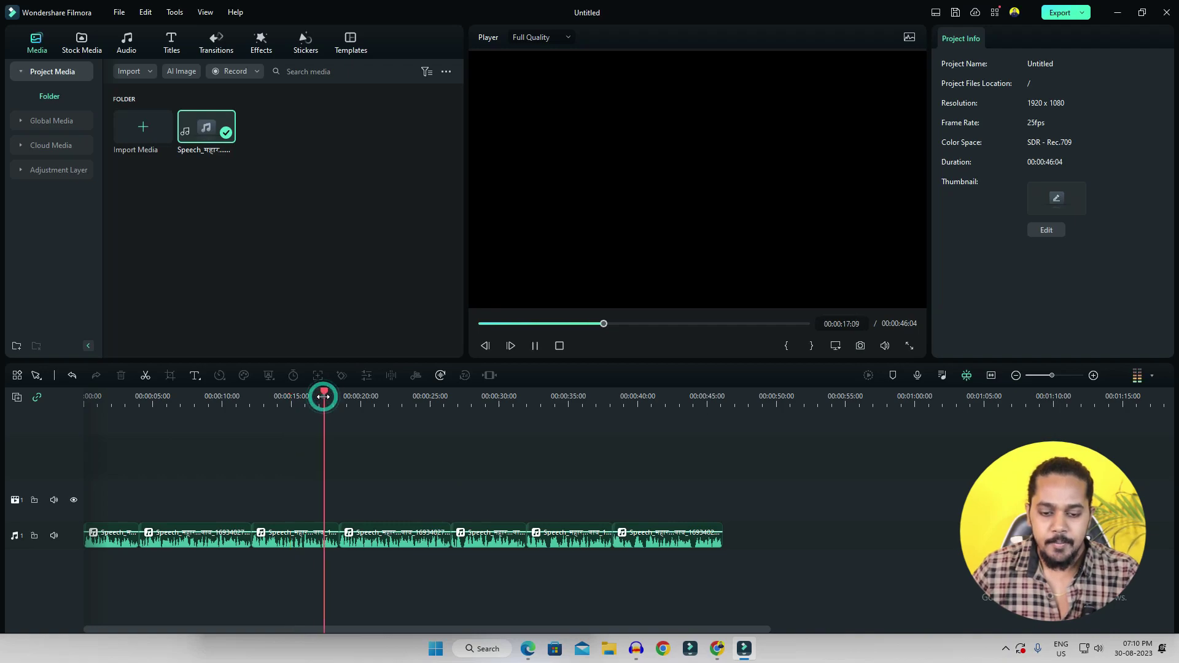
key("space")
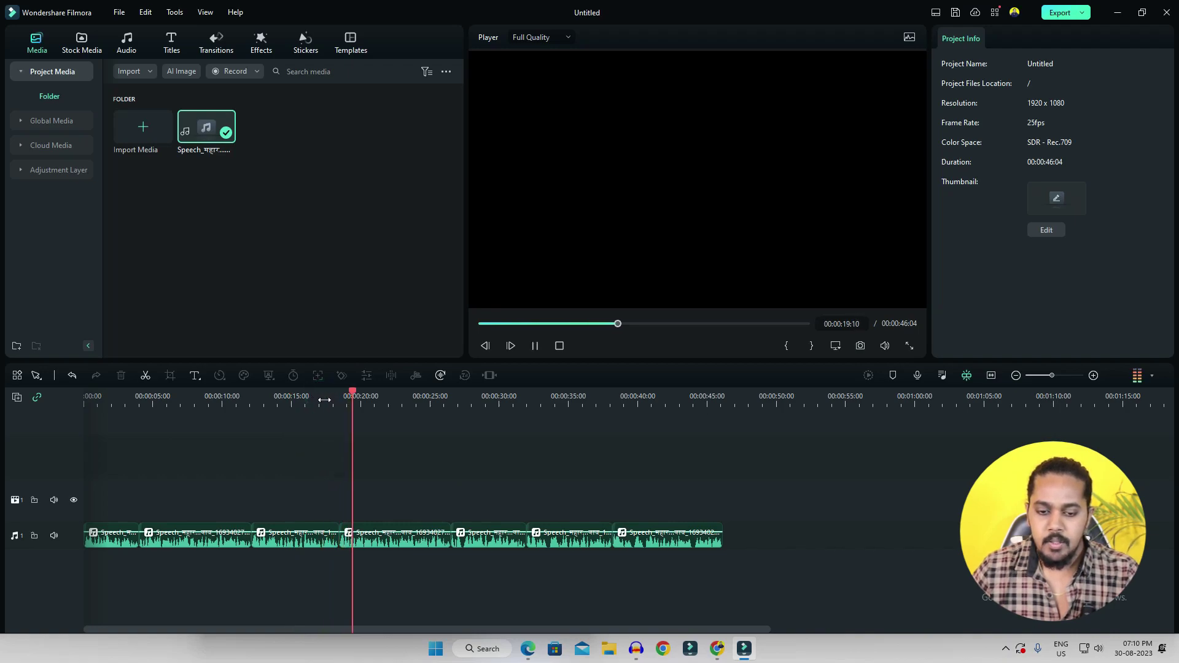
key("space")
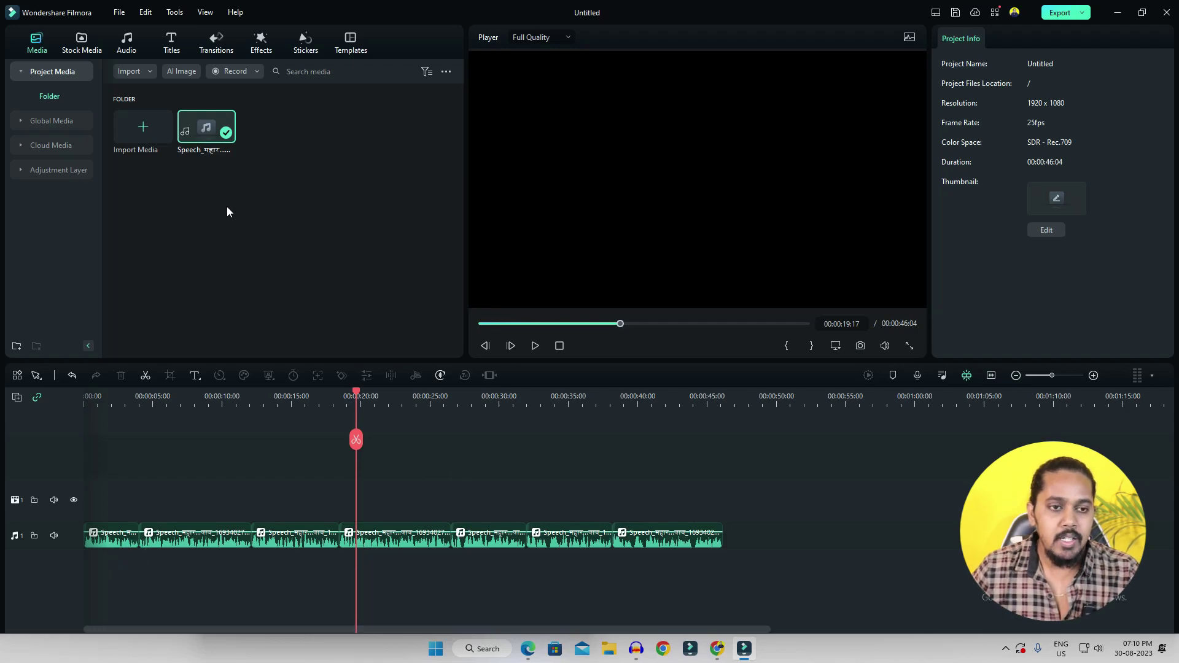
Add the Inspiring Piano music from Global Media at the start of a second audio track below the narration
left_click(36, 120)
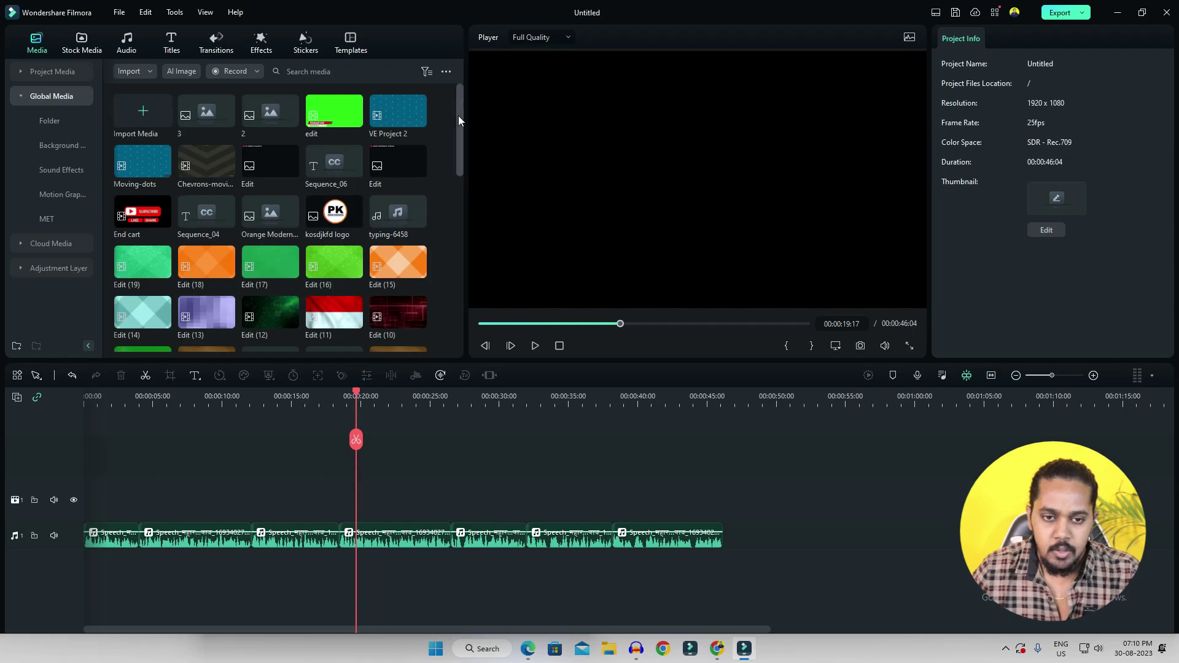
left_click_drag(458, 120, 463, 295)
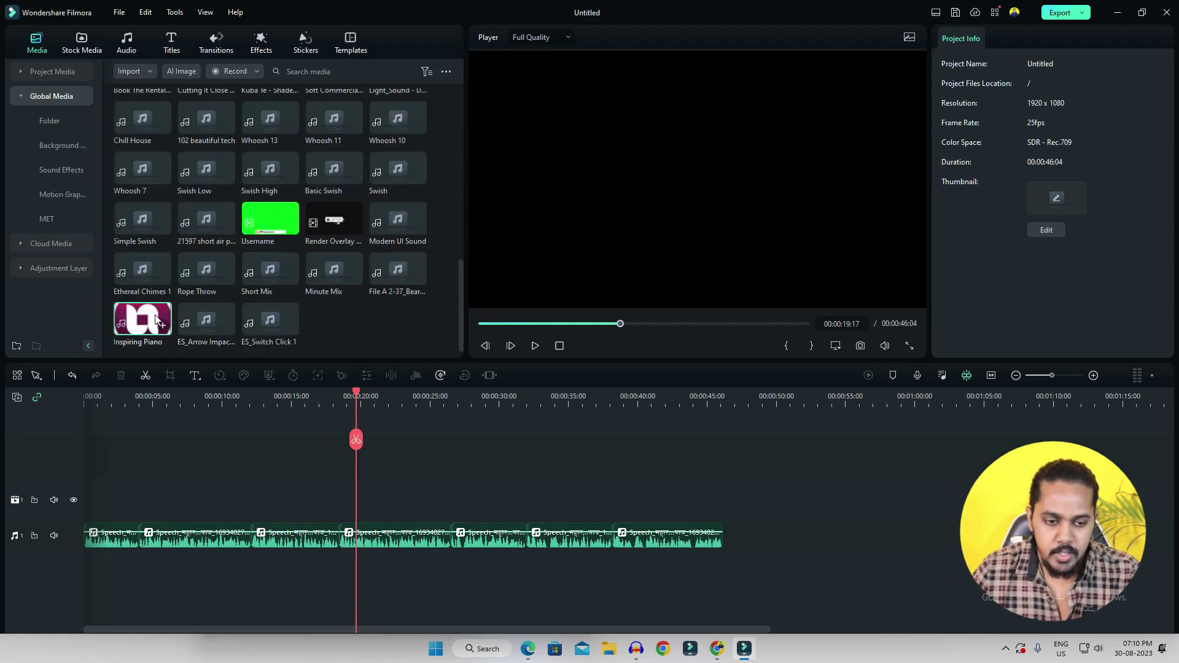
left_click_drag(155, 319, 86, 556)
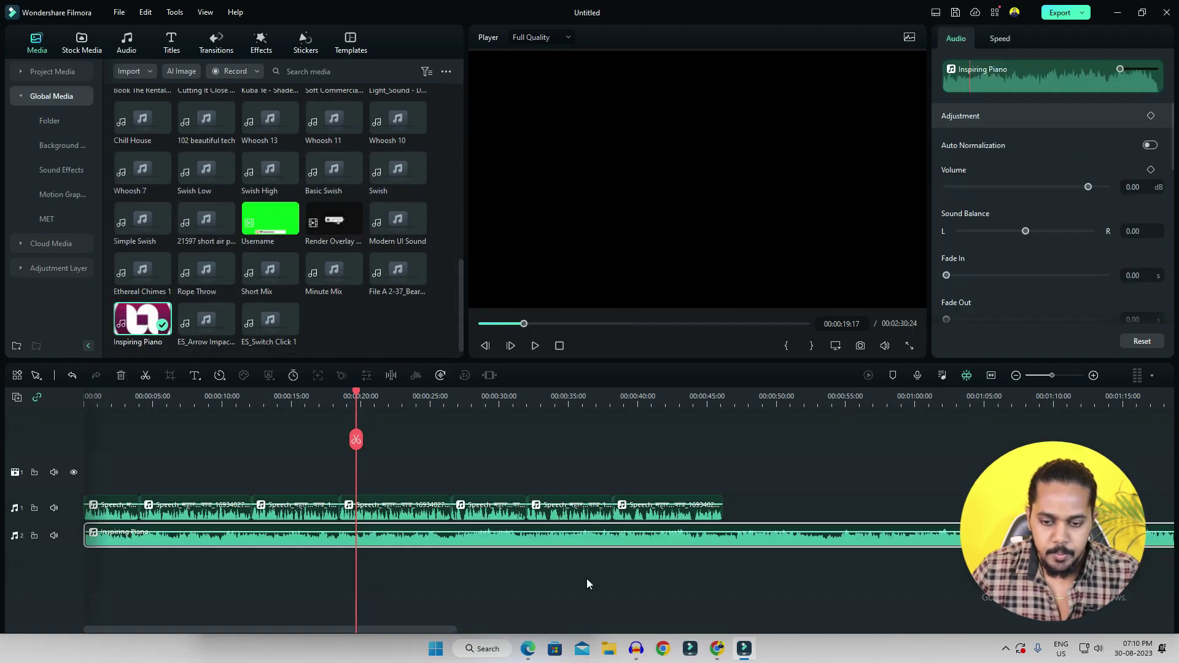
Split the Inspiring Piano clip at the narration's end and delete the excess music after it
left_click(720, 404)
scroll(737, 405, "up", 5)
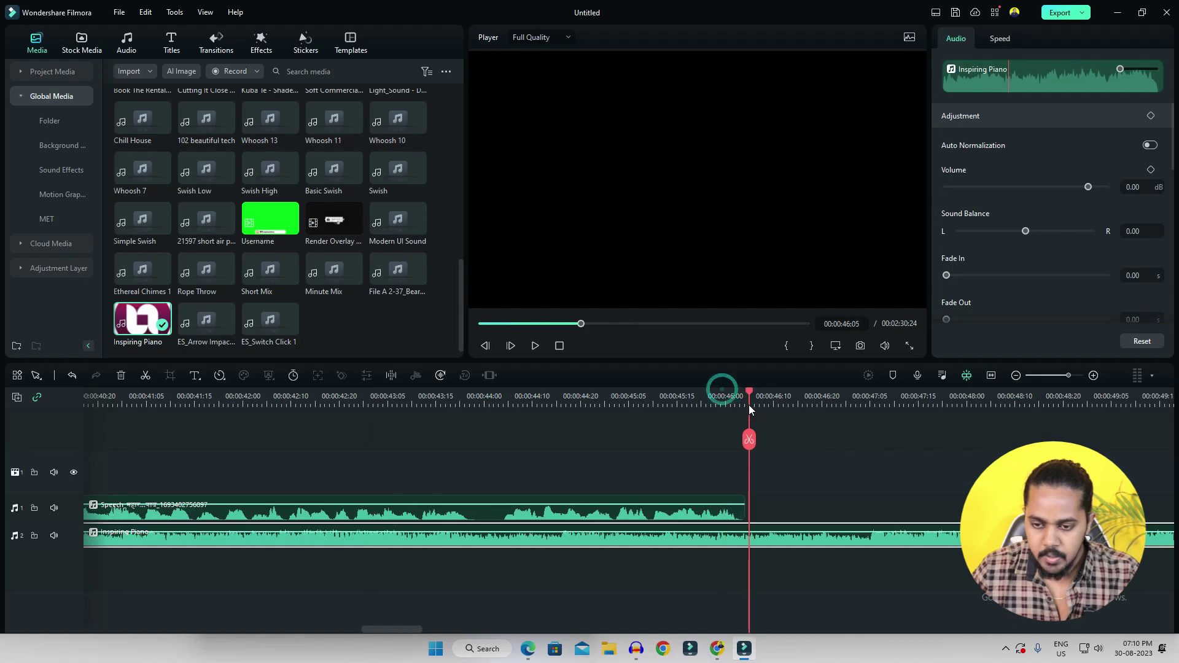
left_click(745, 410)
left_click(749, 440)
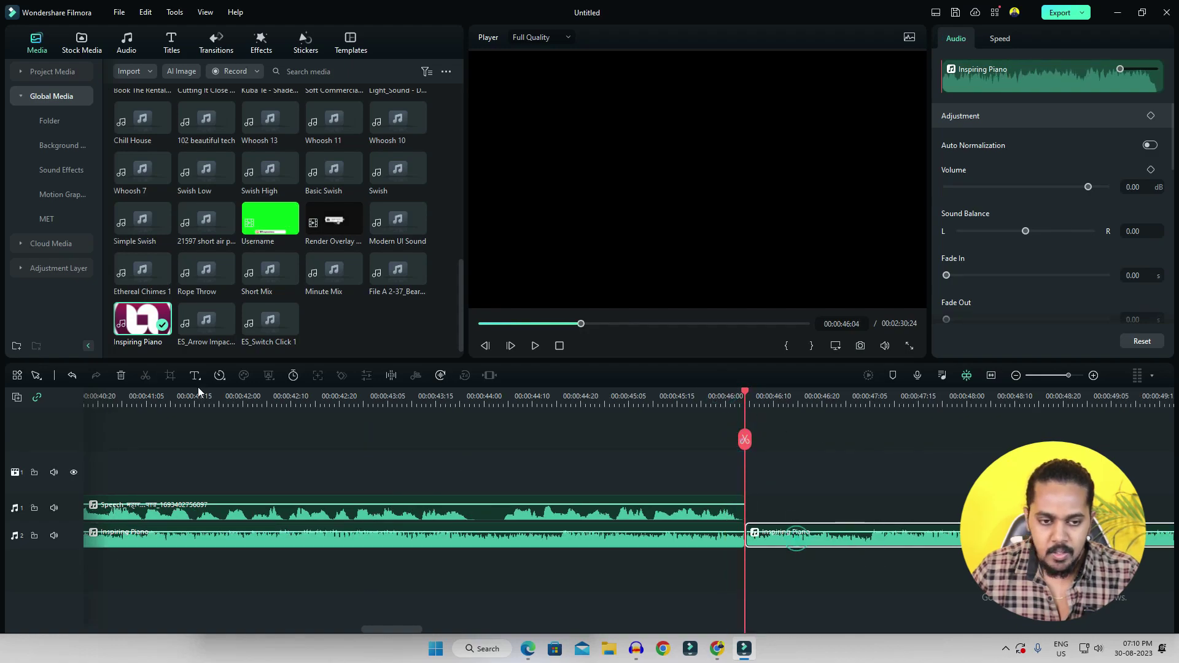
left_click(126, 377)
left_click(992, 377)
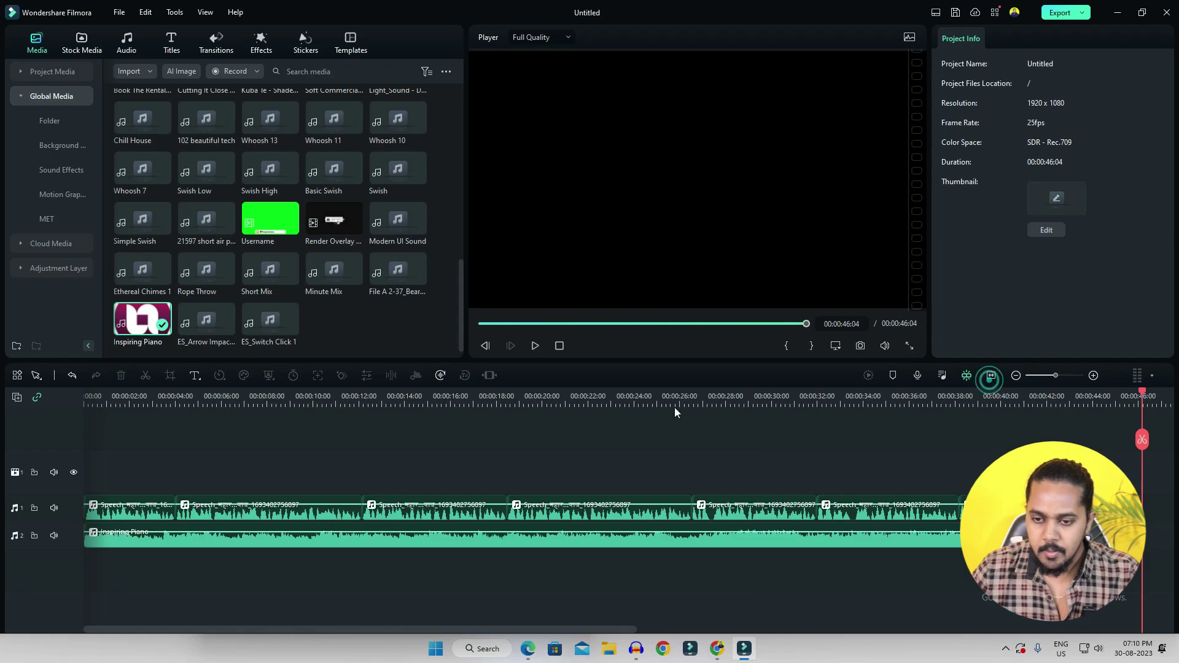
Set the Inspiring Piano clip's volume to -20 dB and play back the narration with the music
left_click(673, 405)
left_click(700, 539)
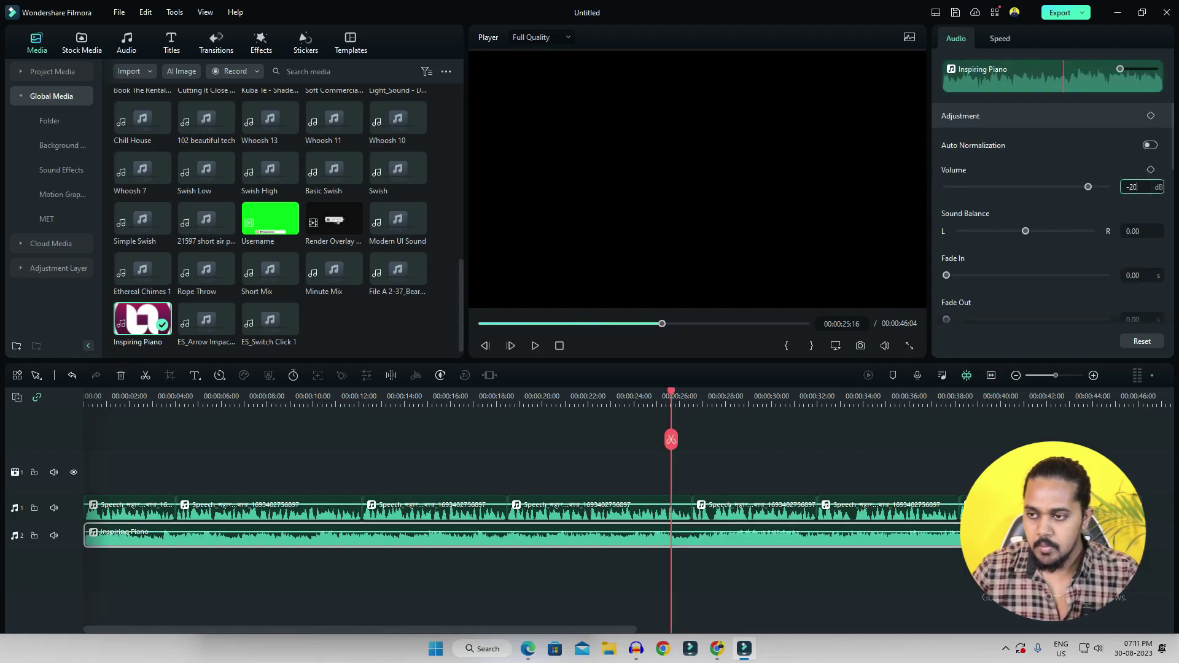
key("Return")
scroll(912, 402, "down", 2)
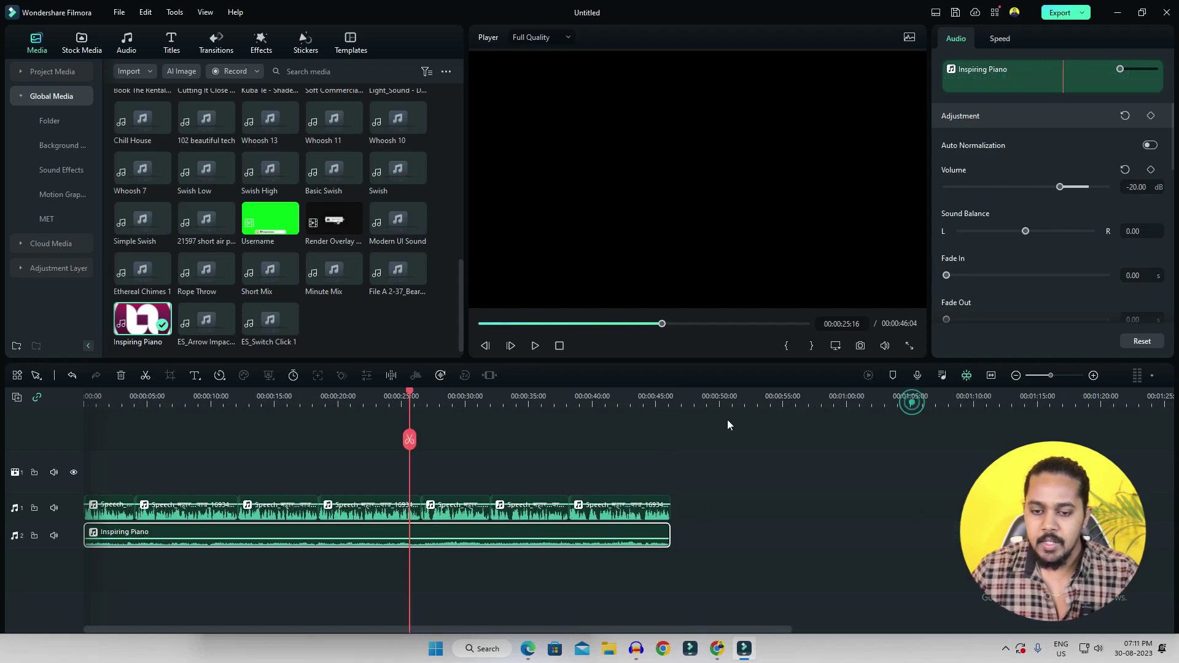
left_click(462, 396)
key("space")
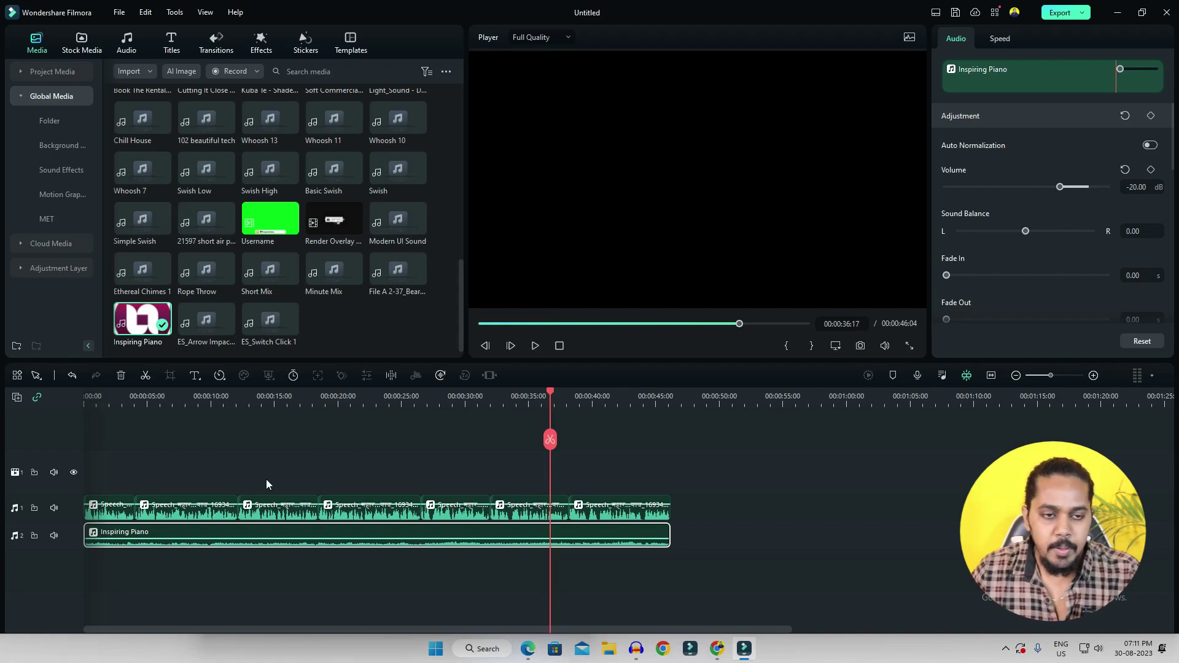
Import the images from Akbar-Birbal-Aur-Galat-Aadat through Birbal-Ki-Yogyata-Story-in-Hindi in the akbar birbal folder and place them all at the start of the video track
left_click(54, 72)
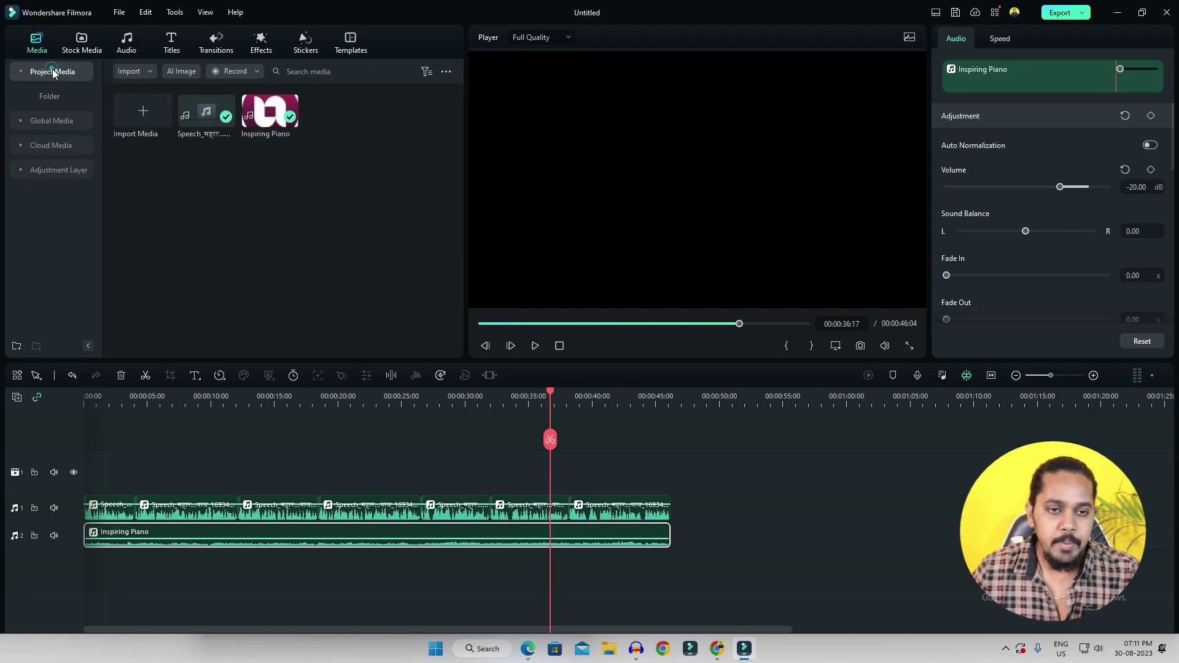
left_click(138, 124)
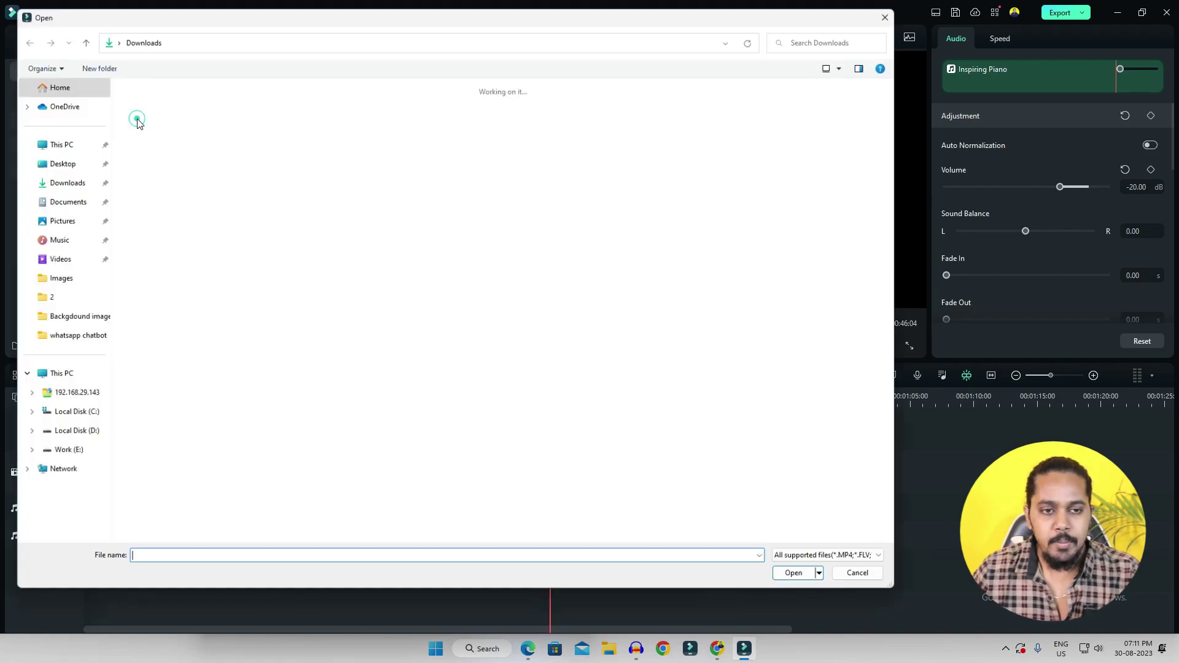
left_click(52, 454)
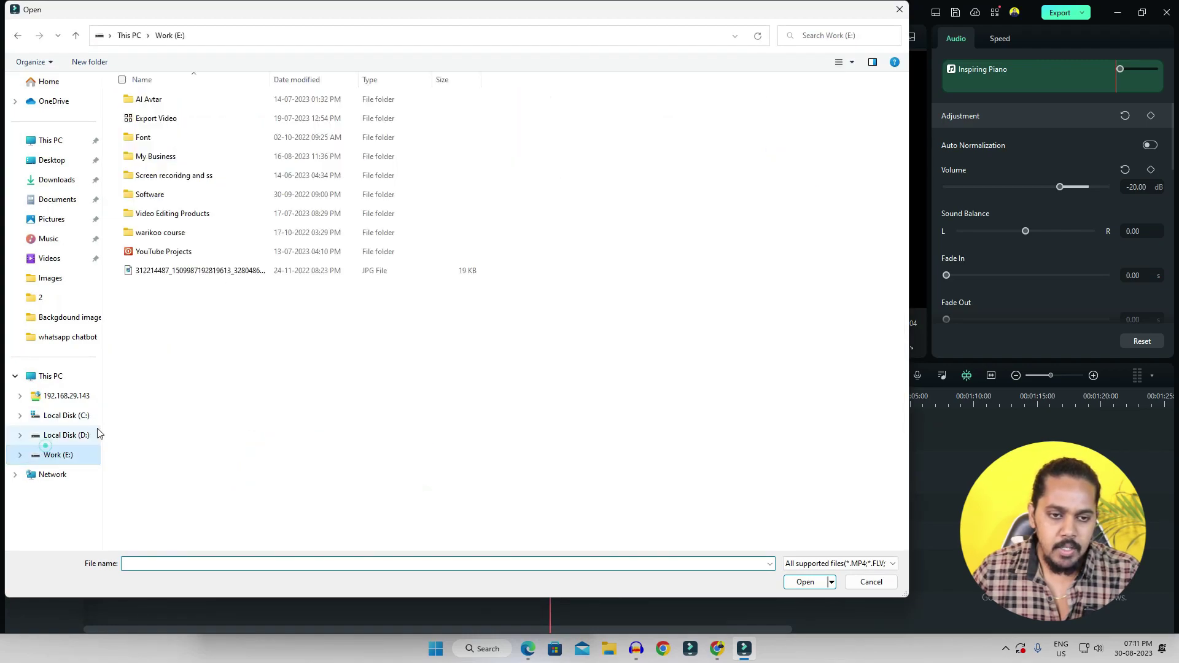
double_click(184, 251)
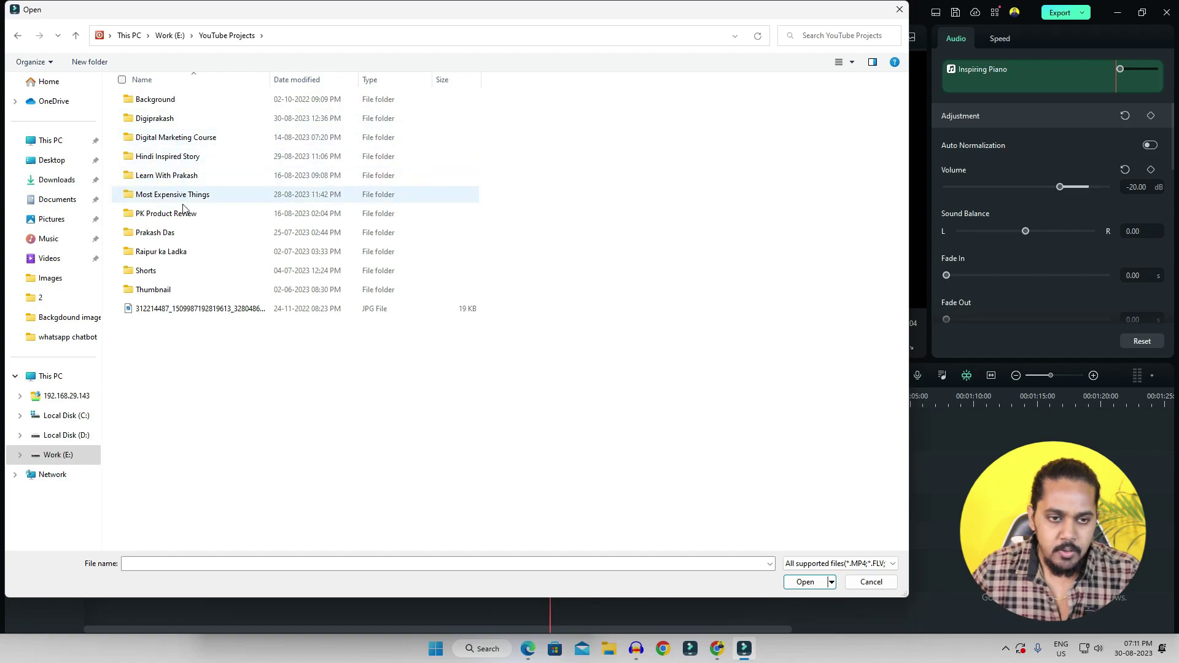
double_click(173, 161)
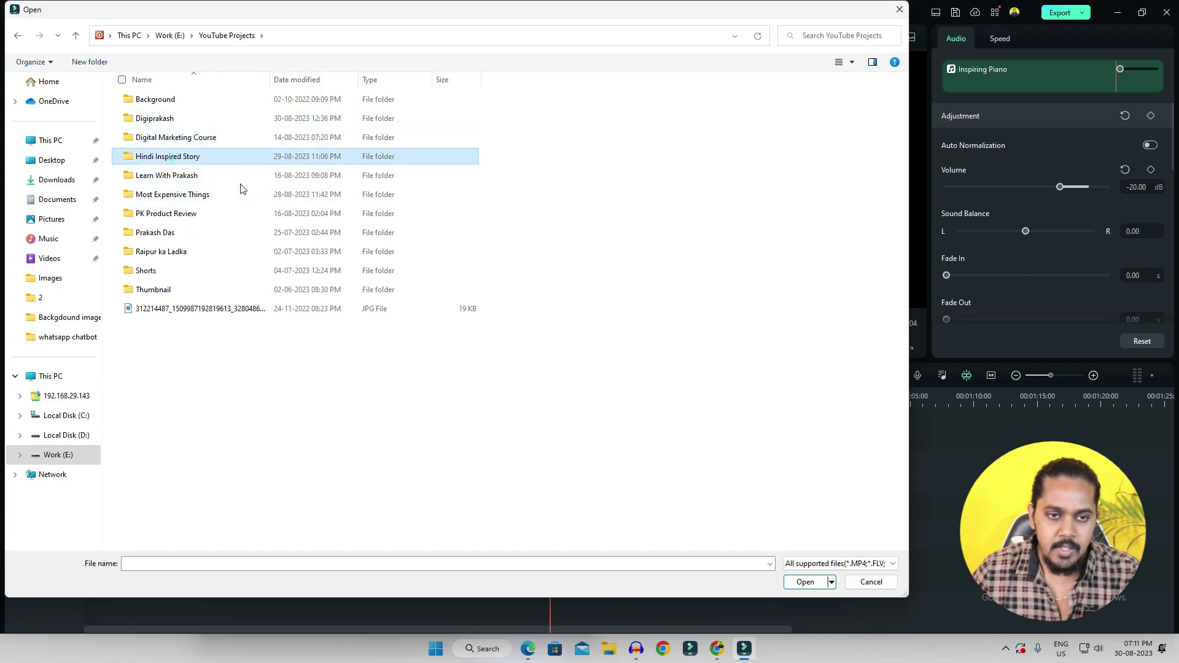
left_click(209, 218)
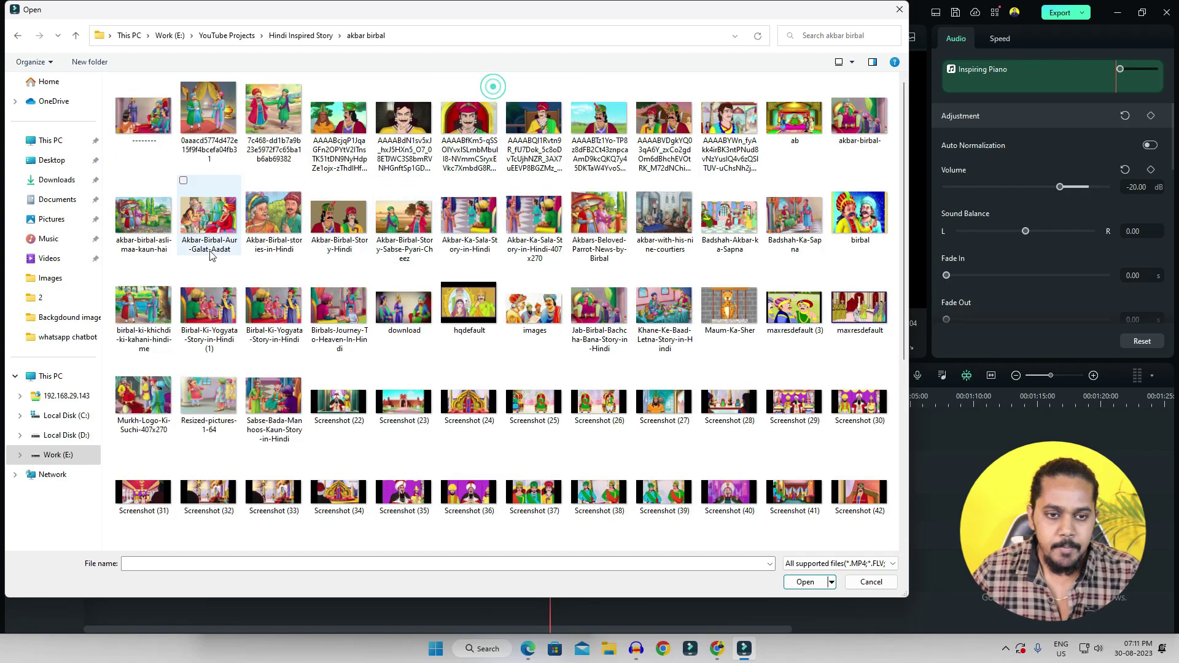
left_click(271, 319, "shift")
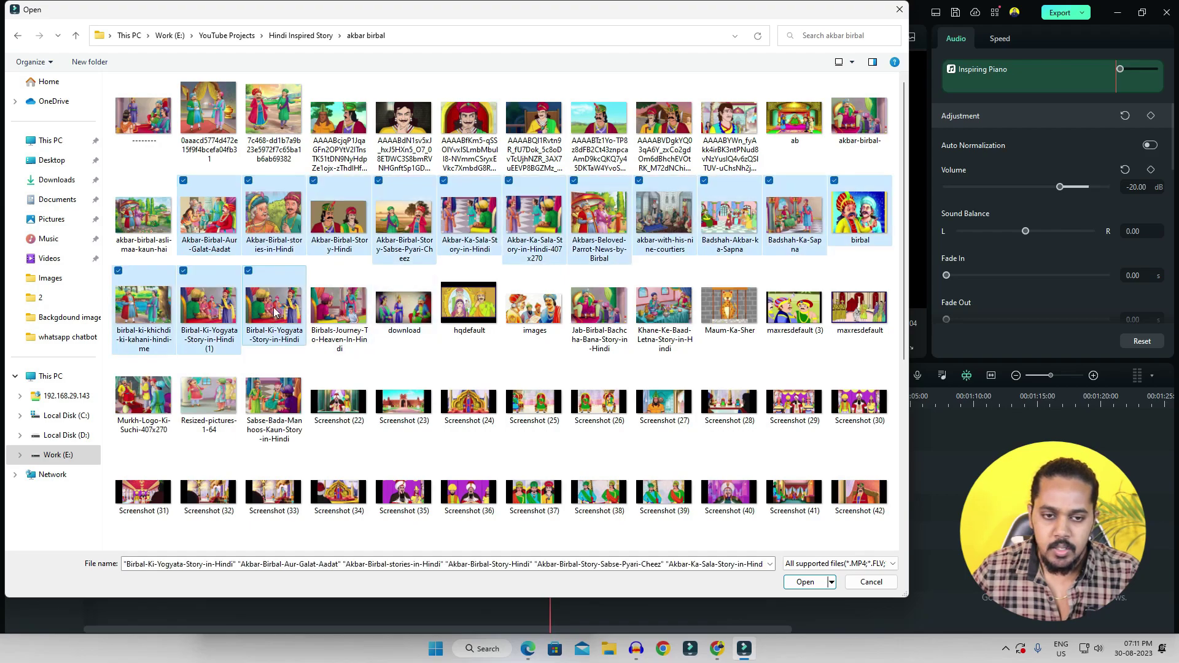
double_click(278, 215)
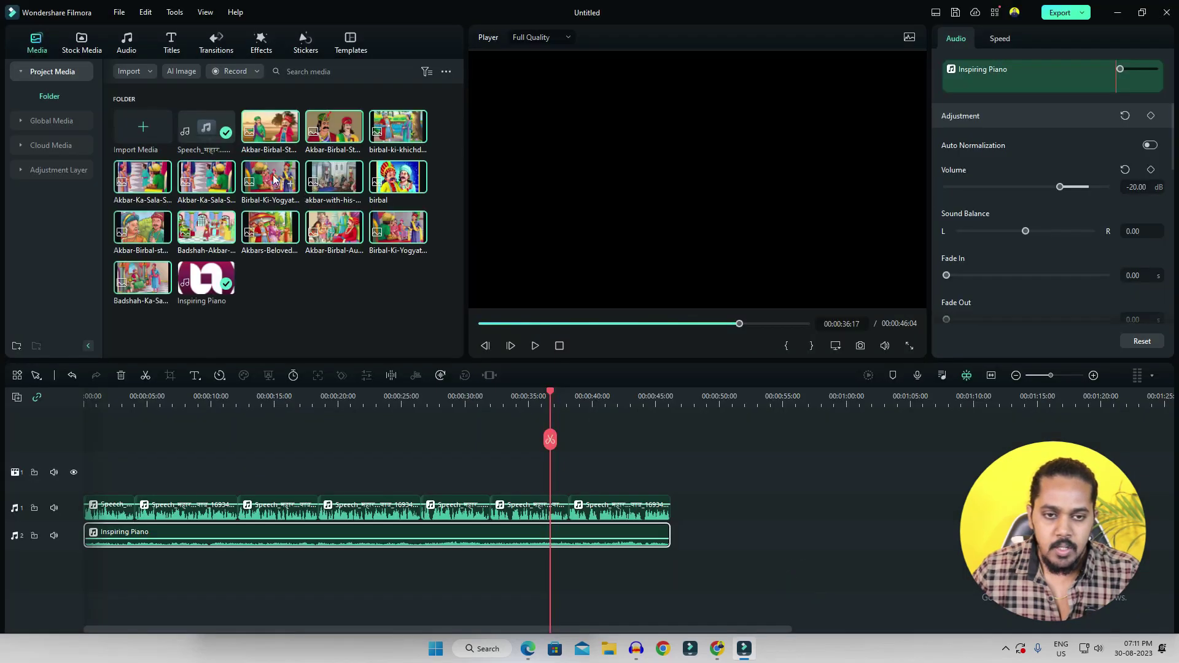
left_click_drag(277, 179, 86, 473)
Delete the image clips beyond 45 seconds and extend the last remaining image to the narration's end
left_click(829, 400)
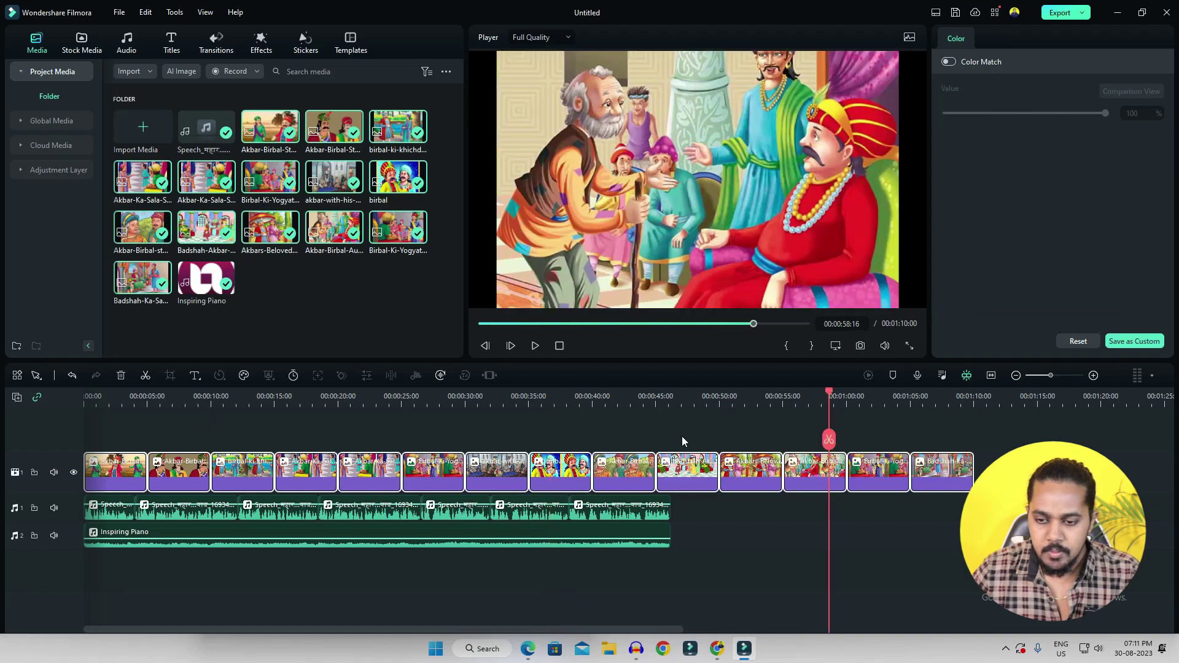
left_click(682, 436)
left_click(119, 377)
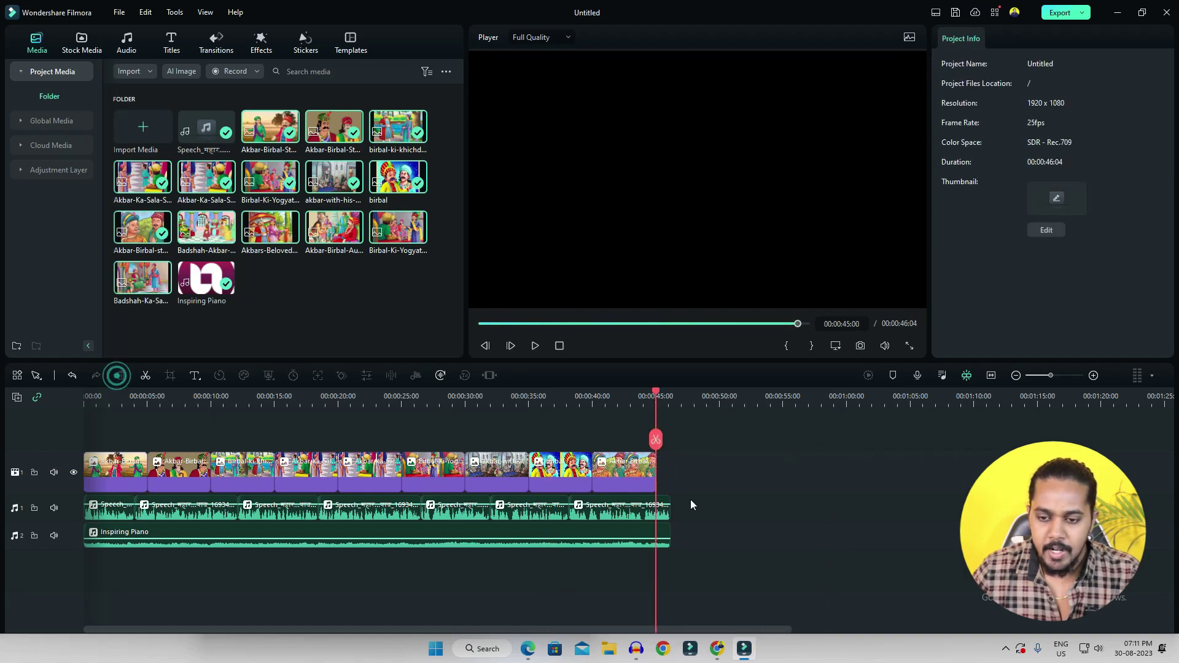
left_click_drag(656, 477, 670, 479)
Apply the first Trending transition to all image clips and set every transition's duration to 00:00:00:20
left_click_drag(593, 435, 91, 485)
left_click(230, 47)
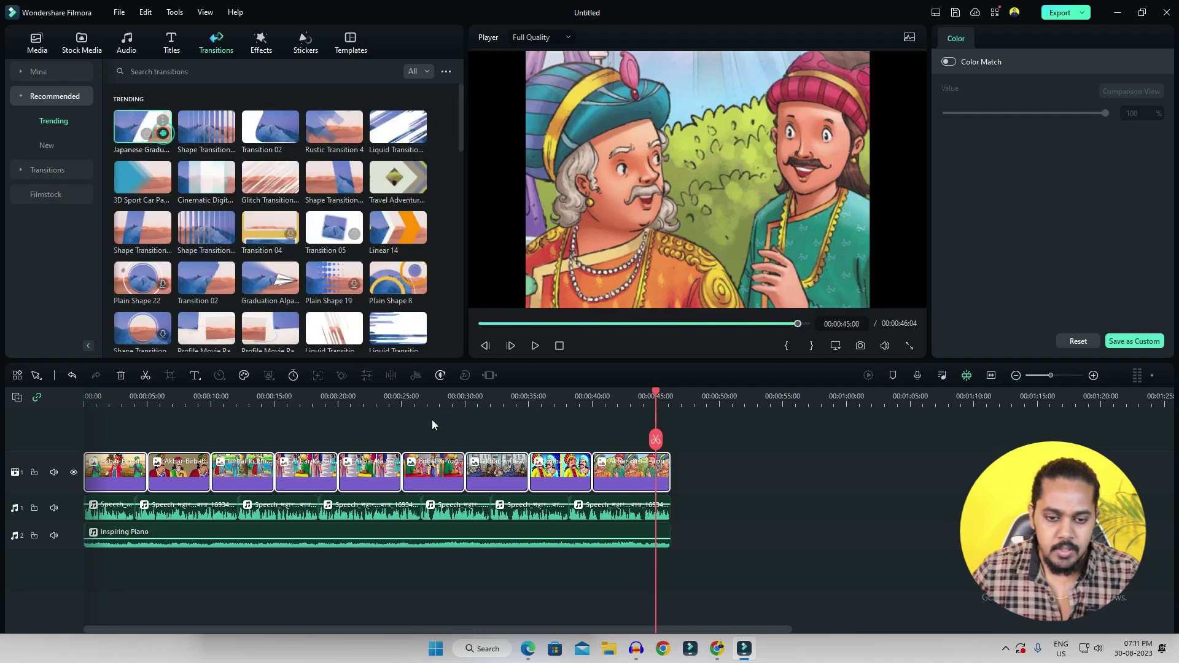
left_click(149, 471)
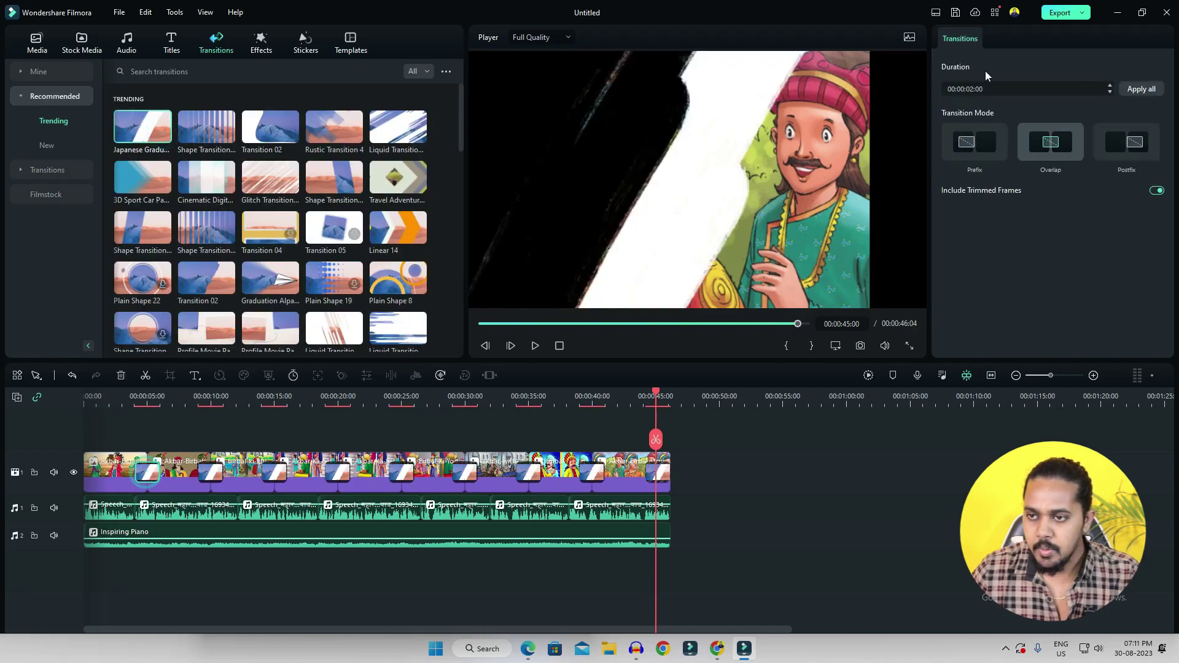
type("0001")
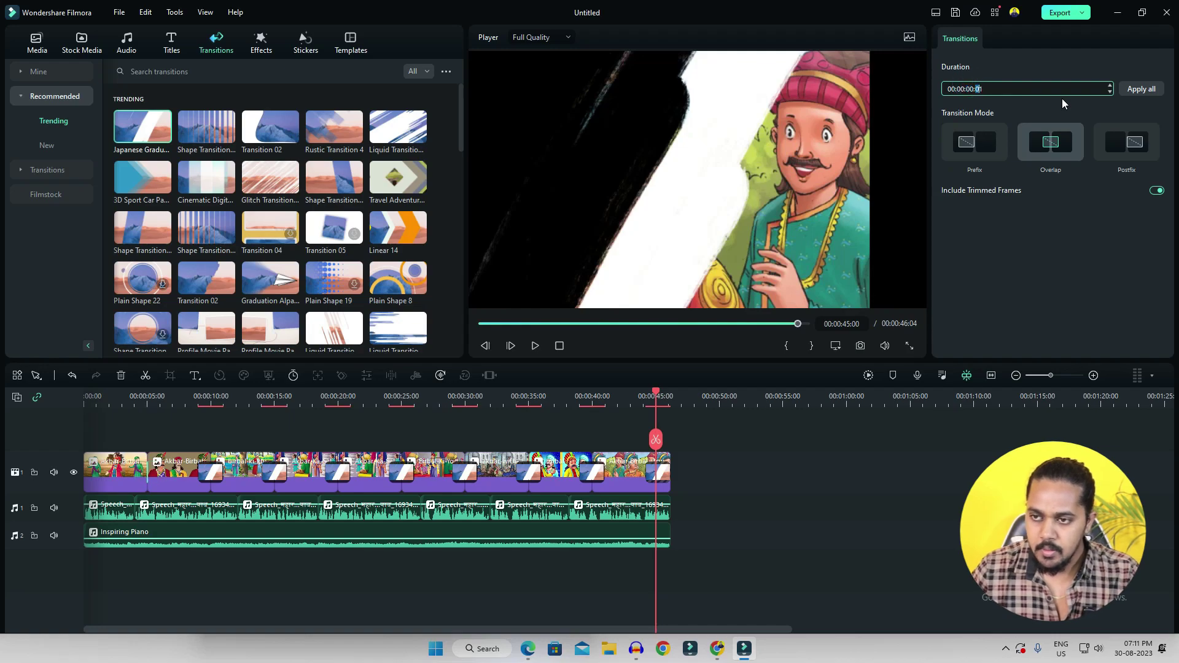
type("20")
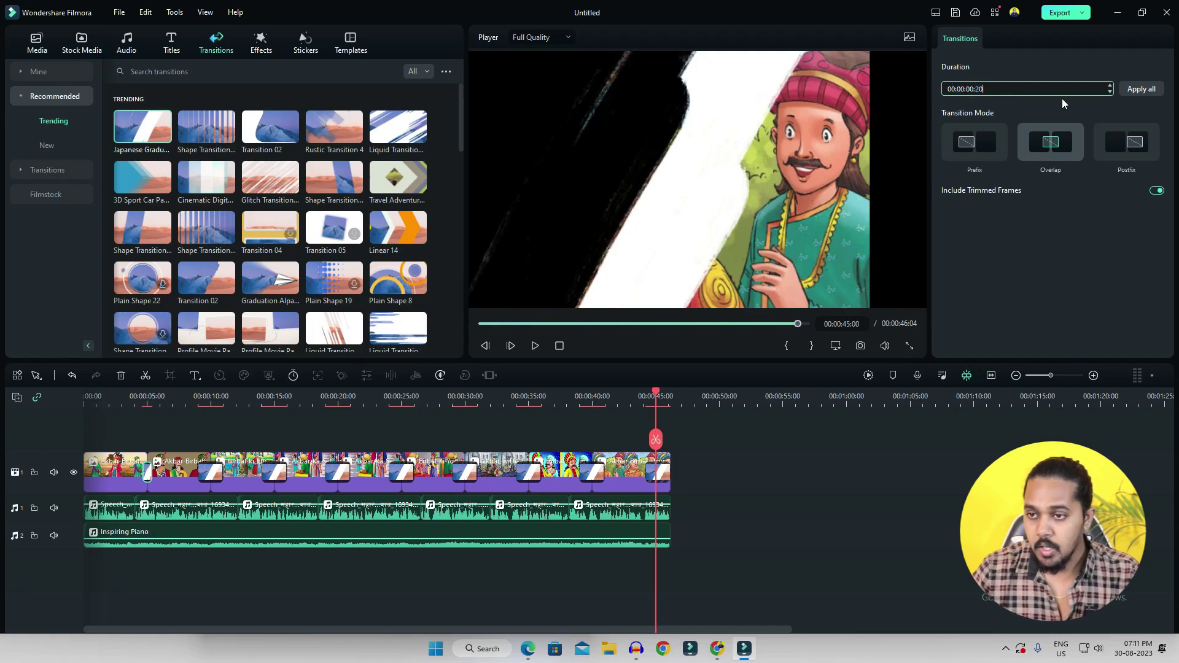
left_click(1152, 92)
left_click(493, 417)
Go through the image clips on the video track one by one, from the first to the last
left_click(105, 473)
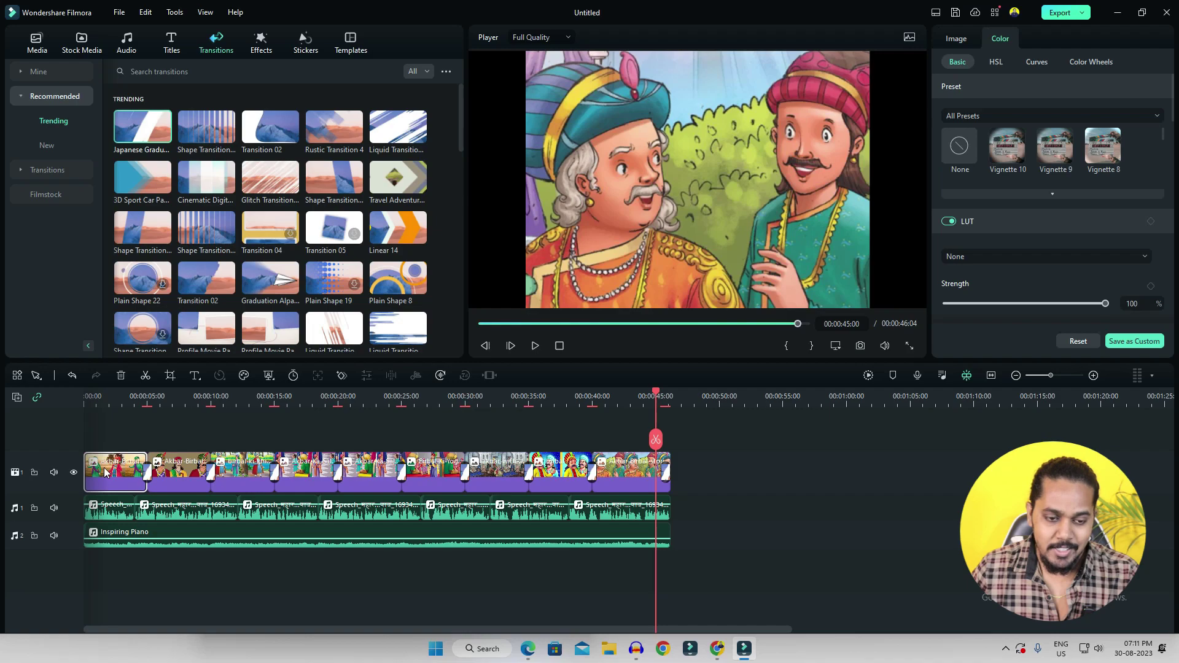
left_click(167, 478)
left_click(256, 479)
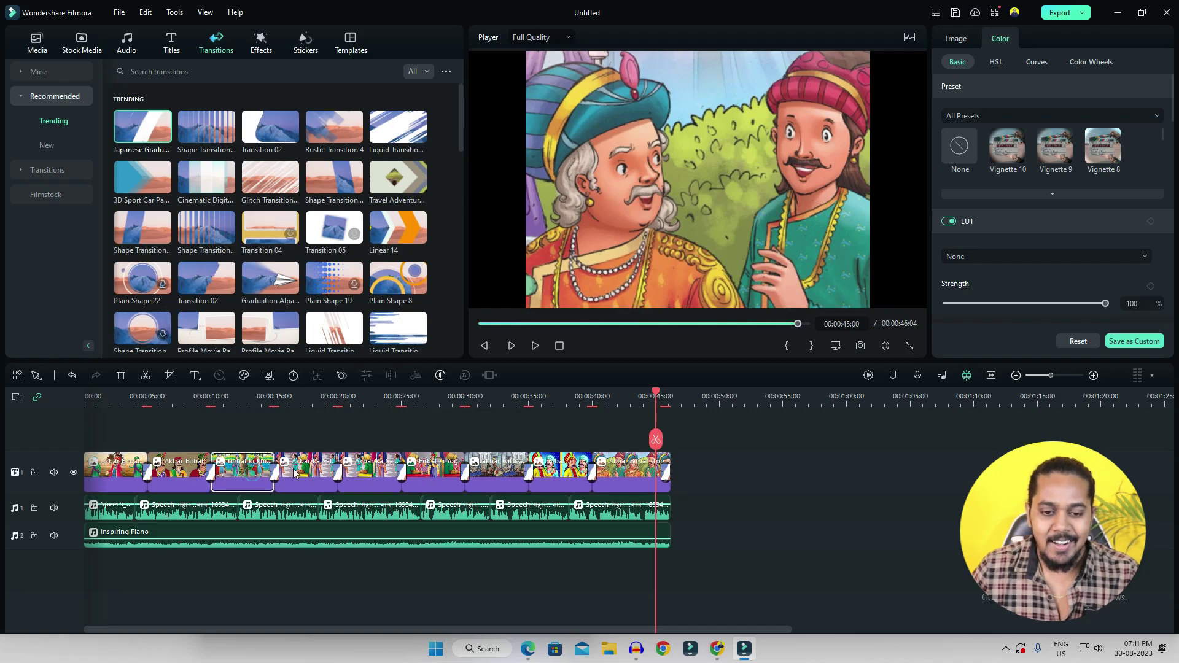
left_click(310, 476)
left_click(368, 482)
left_click(434, 487)
left_click(499, 482)
left_click(568, 490)
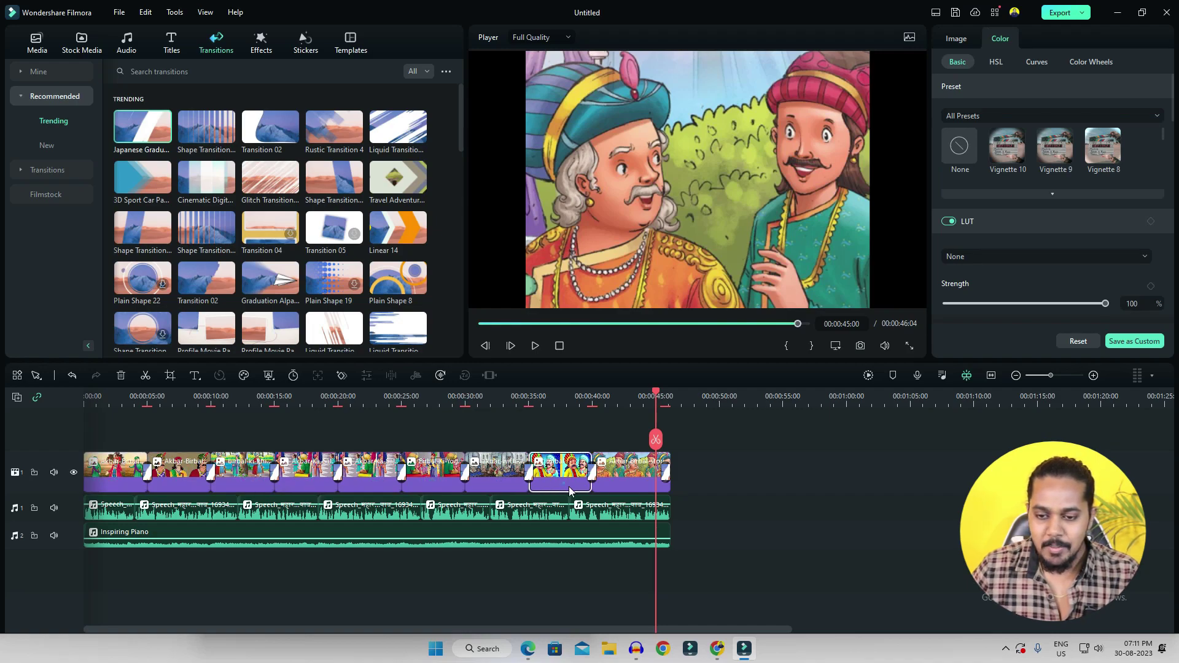
left_click(637, 491)
Play back the assembled video from about 5 seconds, and look over the local export settings without exporting
left_click(148, 398)
key("space")
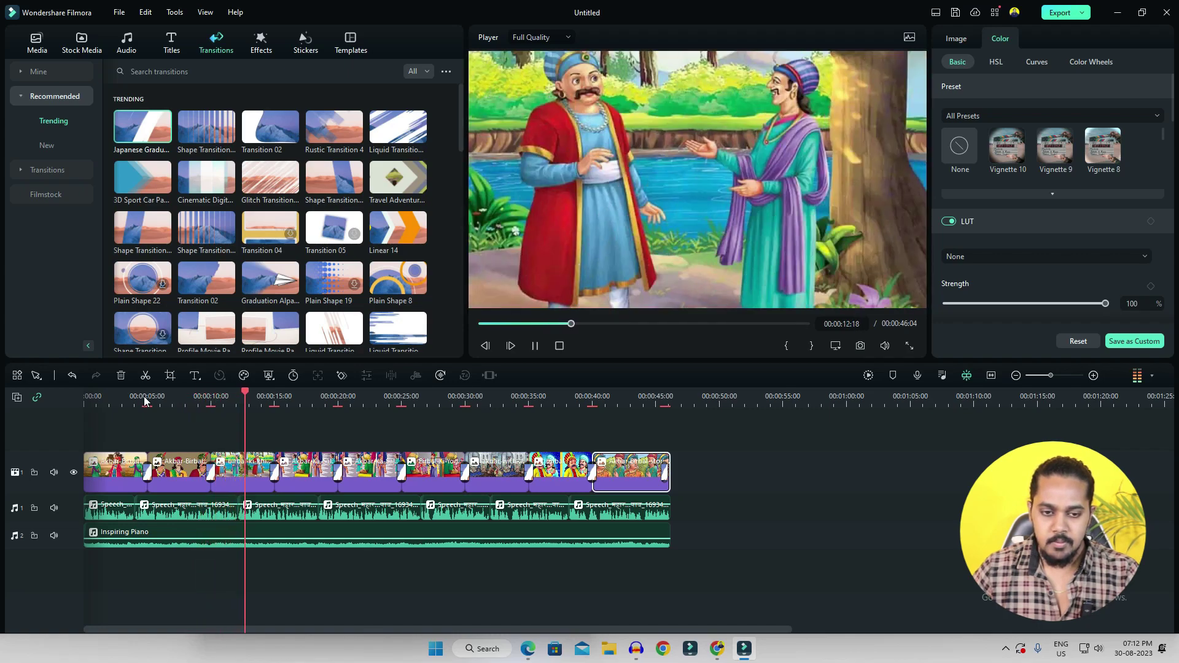
key("space")
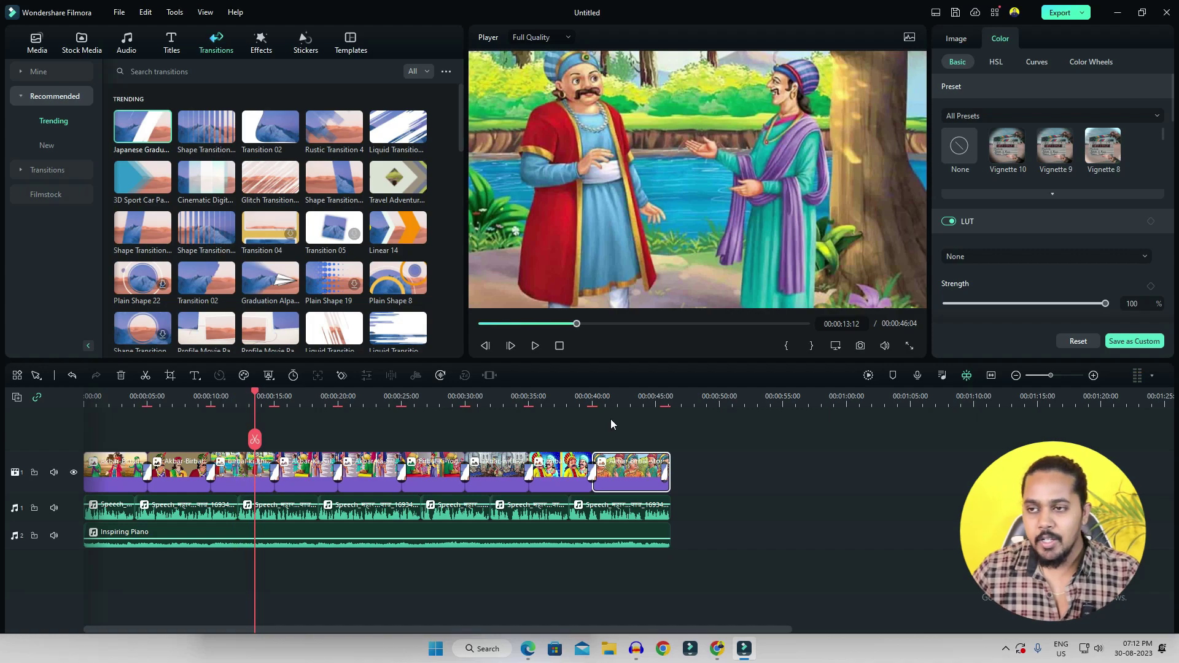
key("ctrl+e")
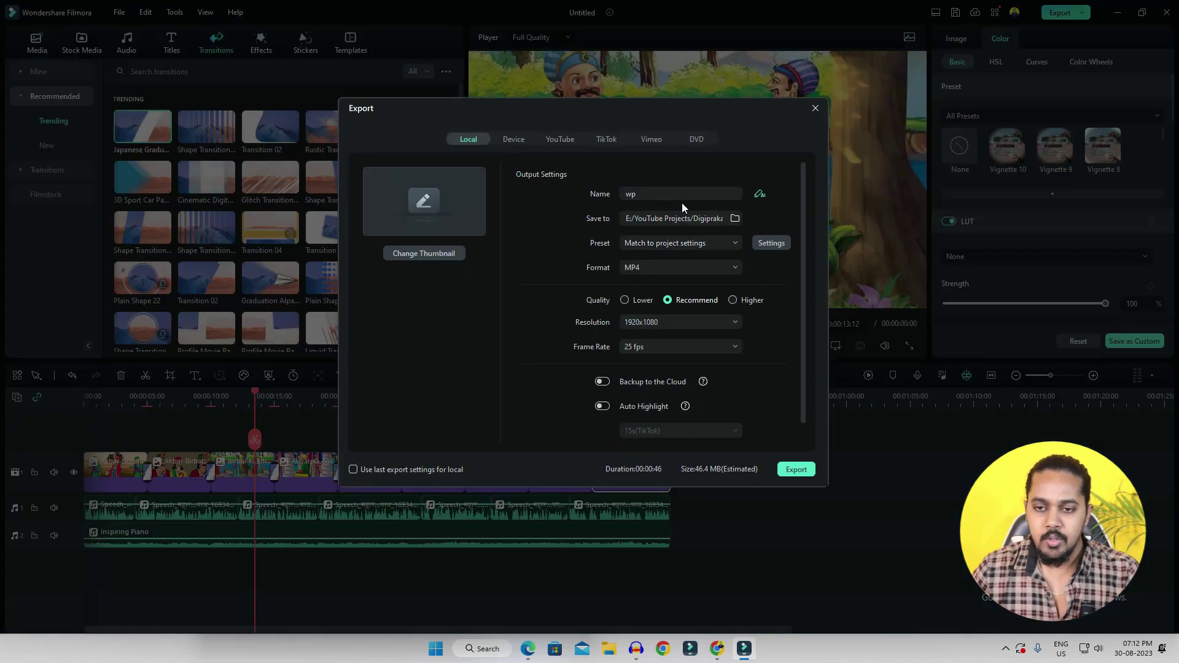
left_click(815, 108)
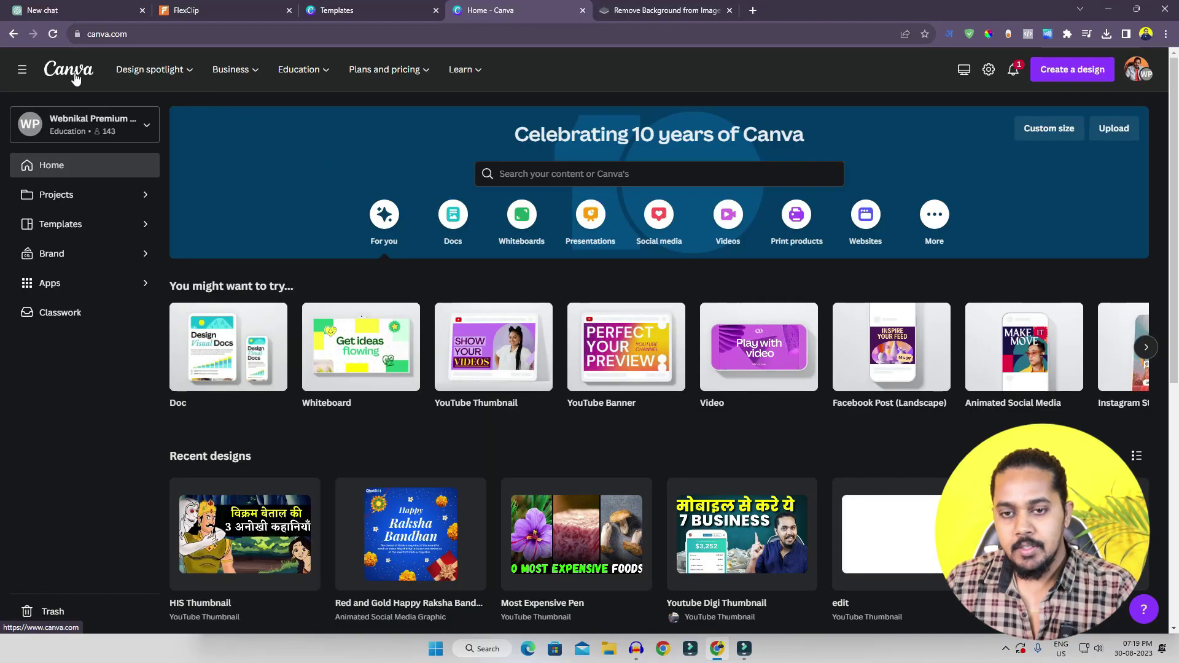
Switch to Canva, search the templates for youtube thumbnail and create a blank YouTube Thumbnail design
left_click(612, 174)
type("THUMBNAIL")
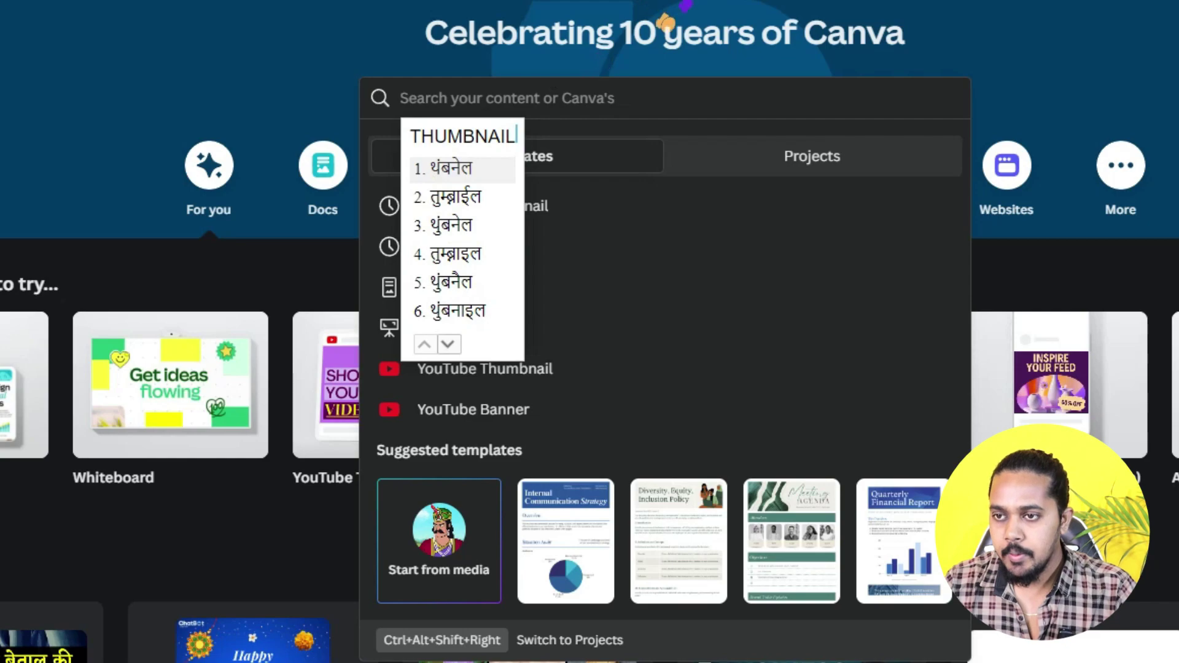
key("Escape")
left_click(550, 92)
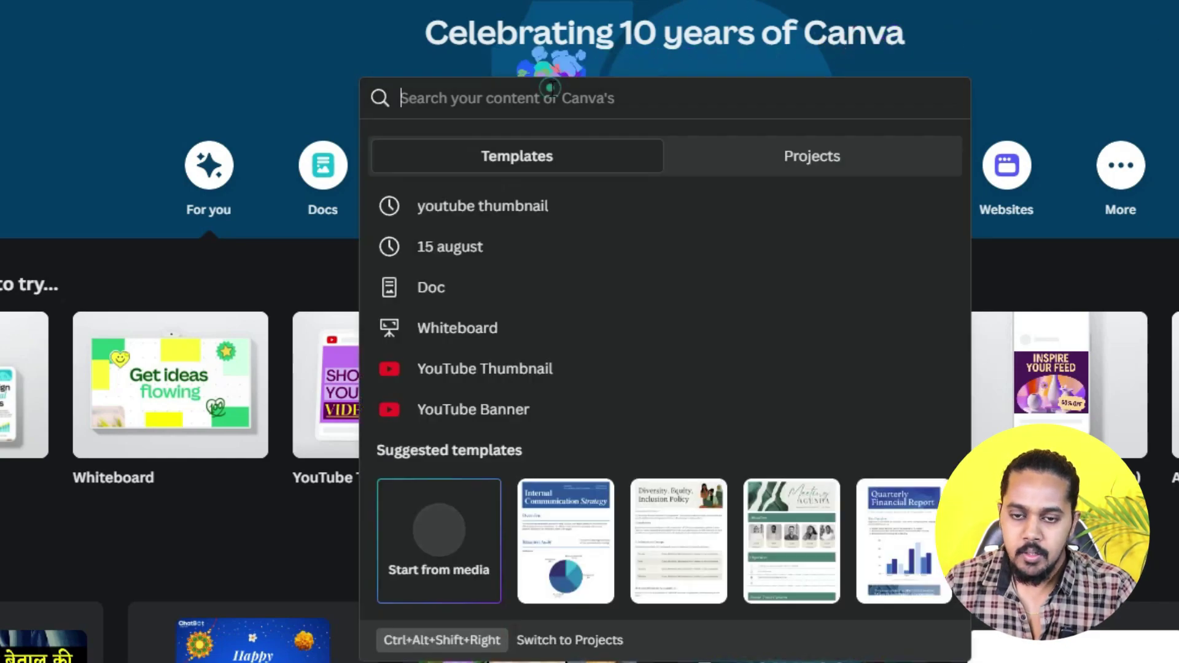
type("THUMB")
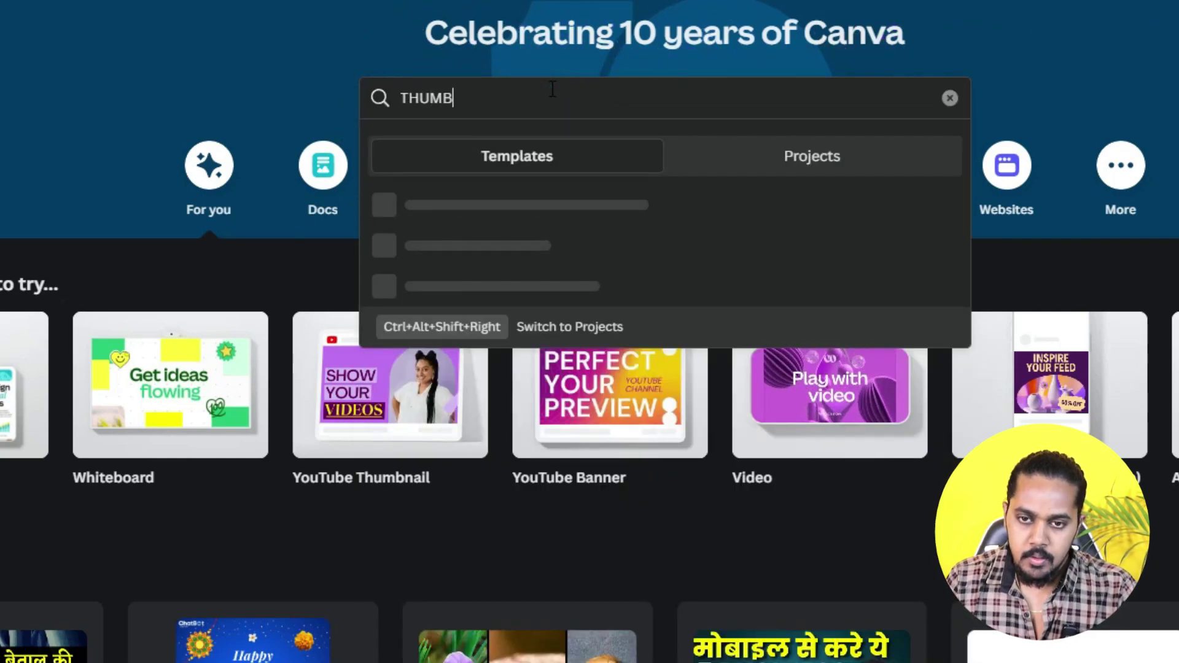
type("NAIL")
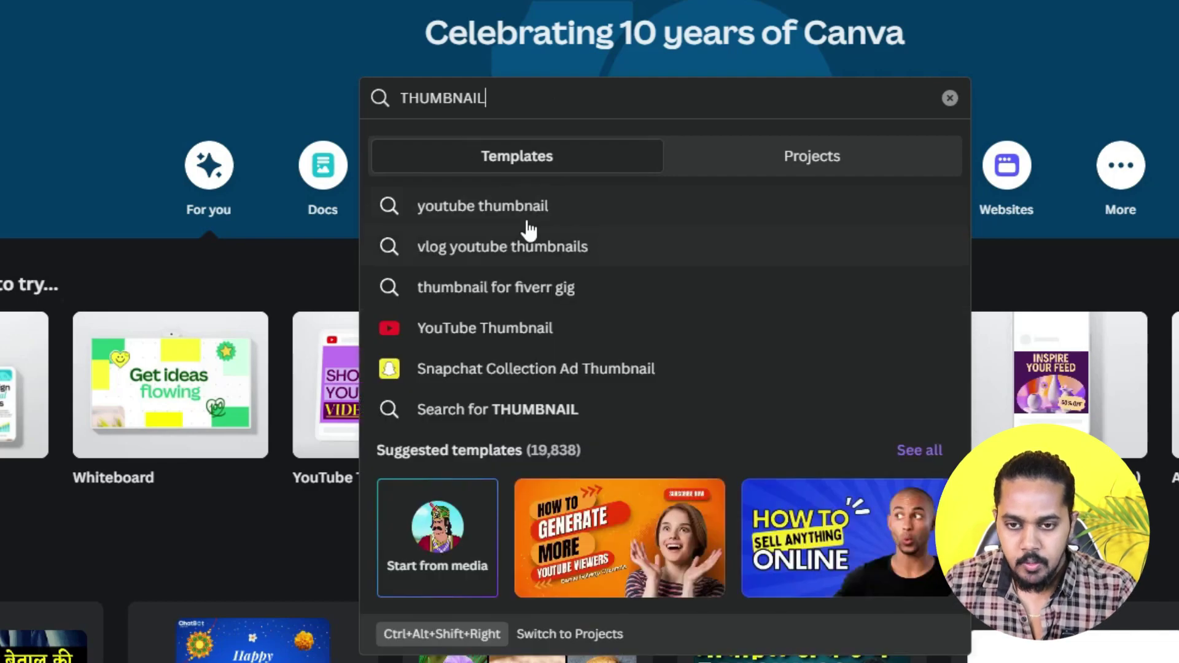
left_click(540, 220)
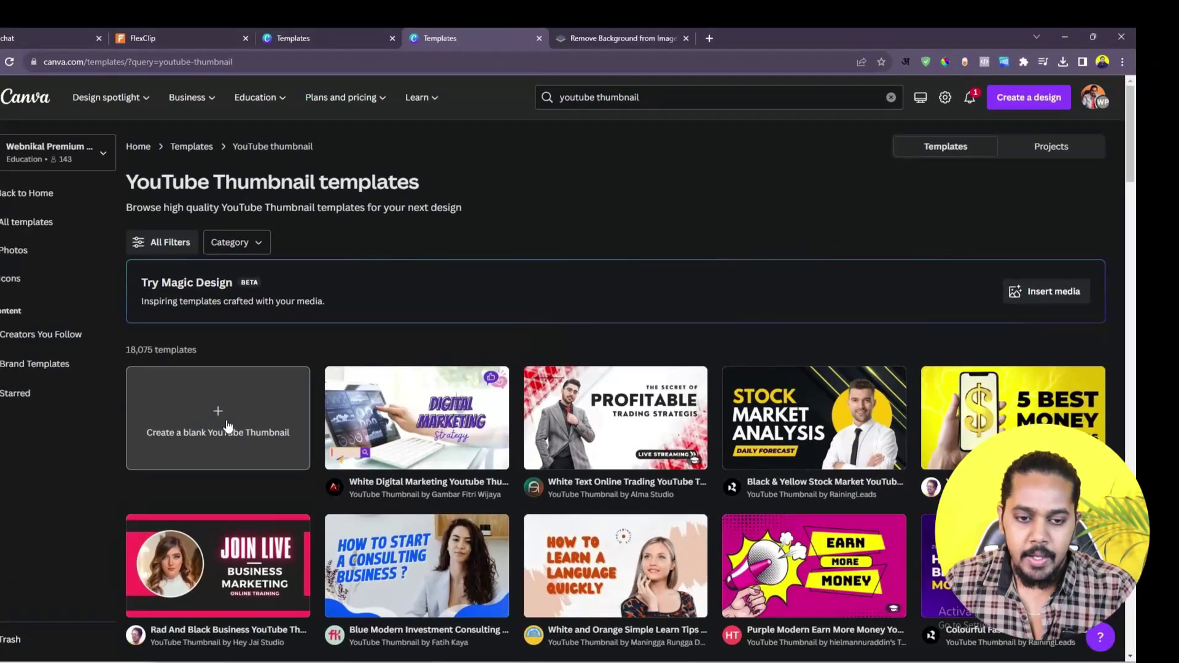
left_click(159, 399)
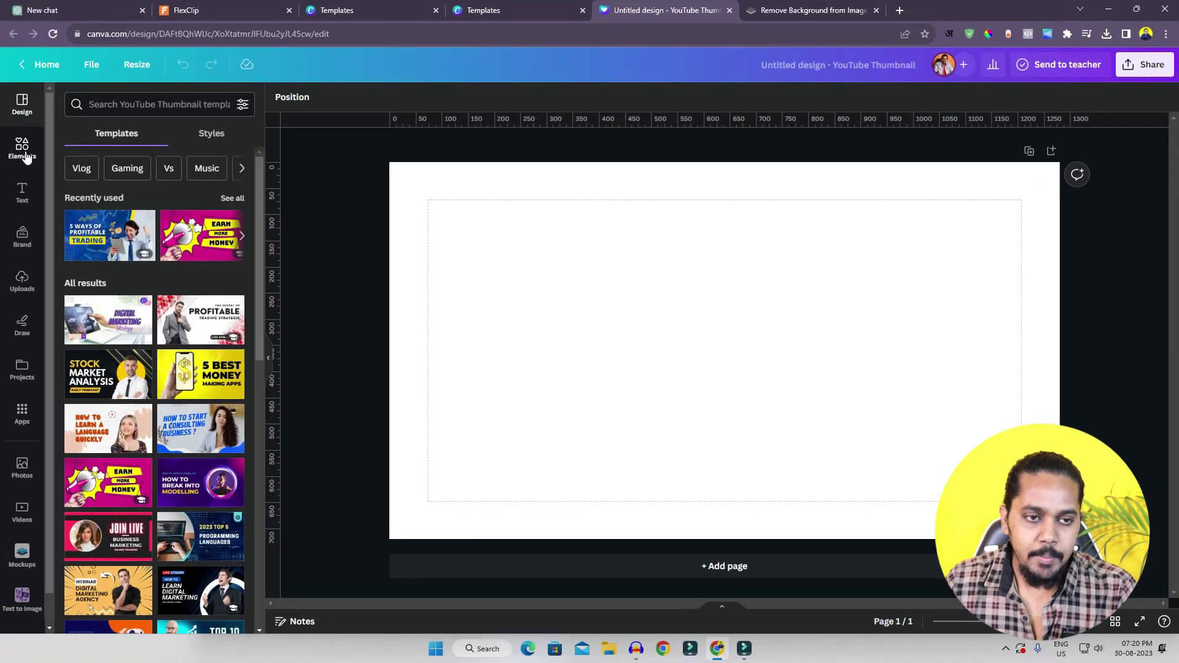
Add a square shape to the blank thumbnail and fill it with black
left_click(23, 150)
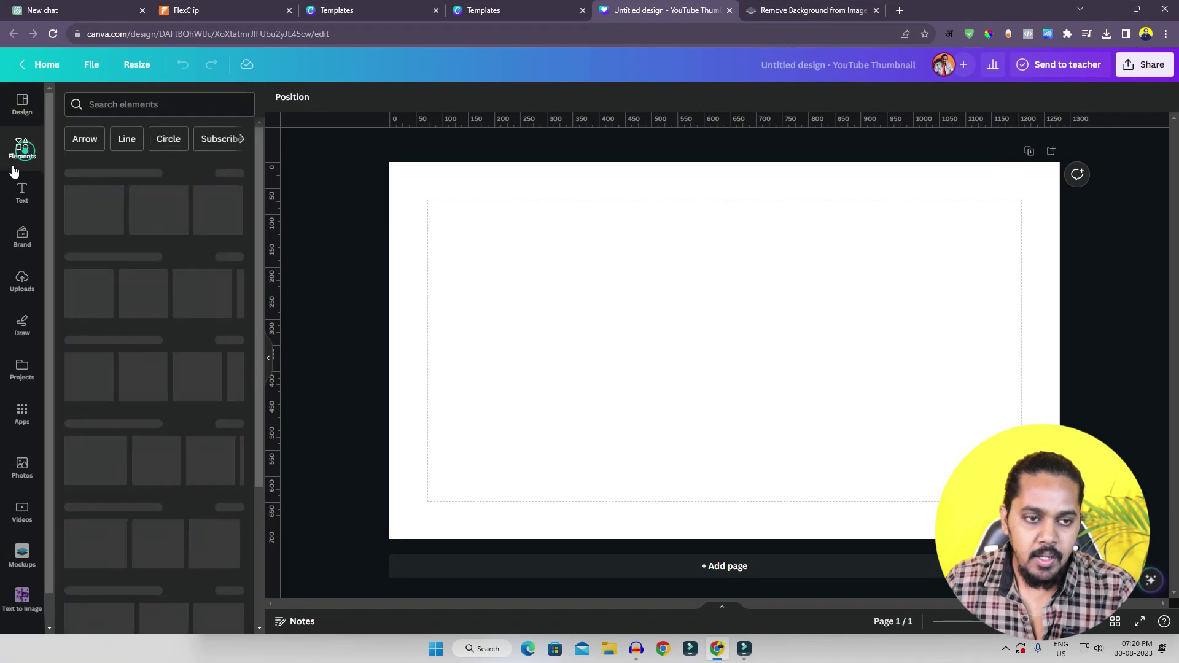
left_click(76, 294)
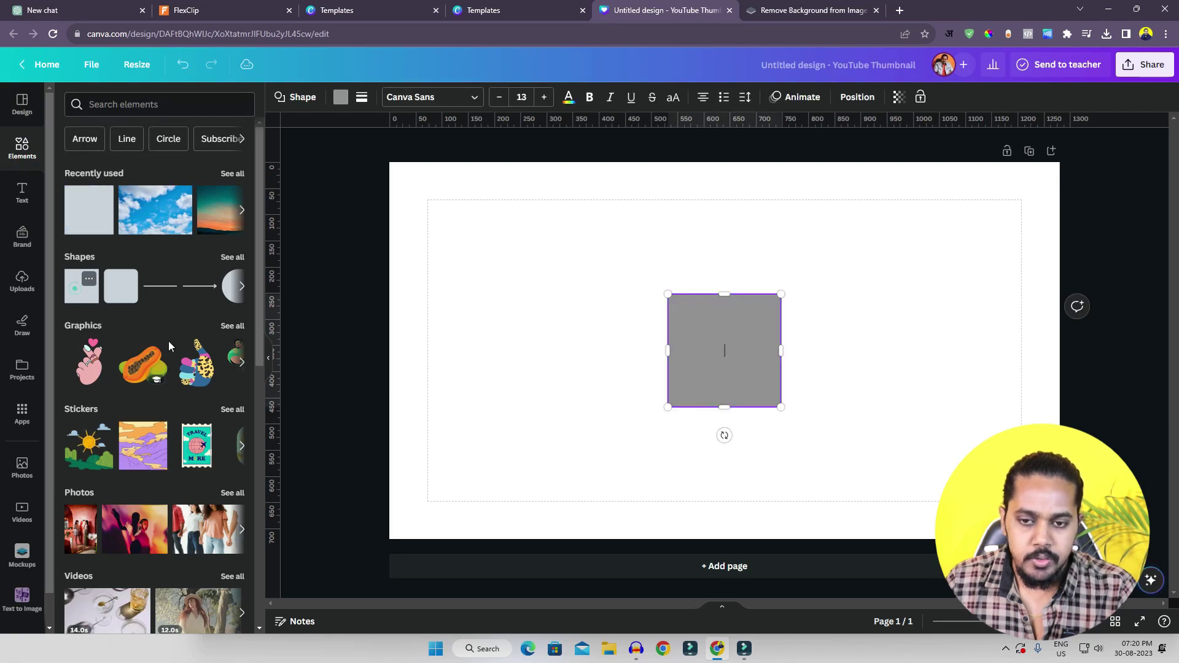
left_click(600, 323)
left_click(727, 332)
left_click(340, 97)
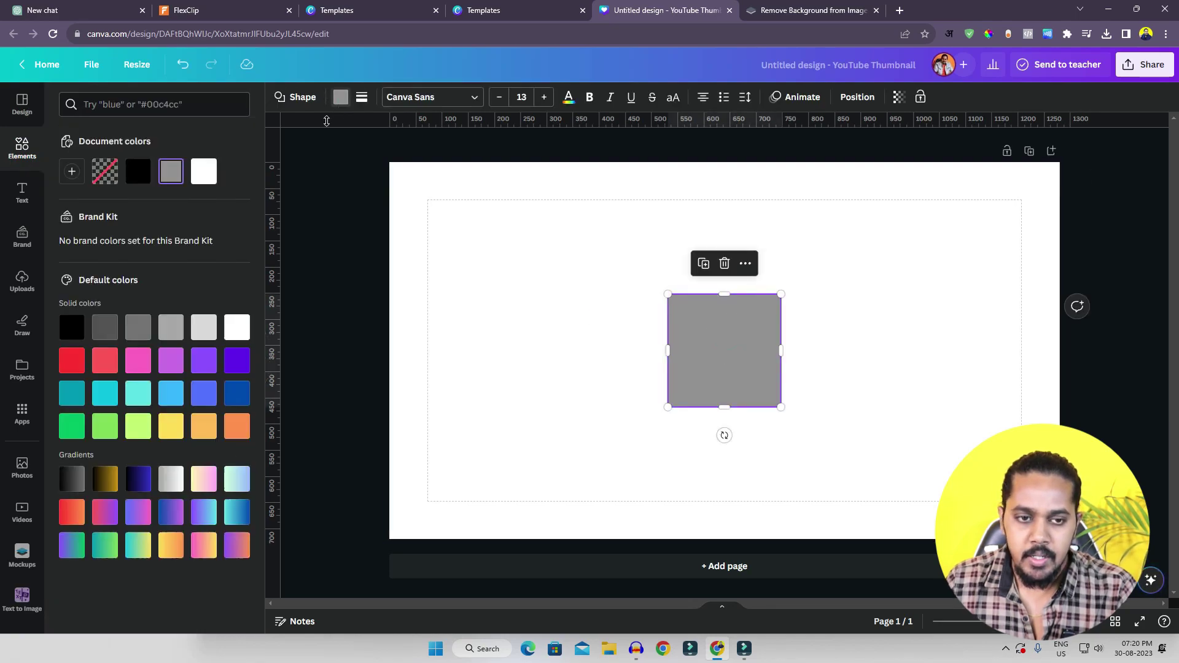
left_click(136, 173)
Stretch the black square into a full-width band across the upper part of the thumbnail
left_click(553, 236)
left_click_drag(743, 335, 1082, 280)
left_click(1077, 203)
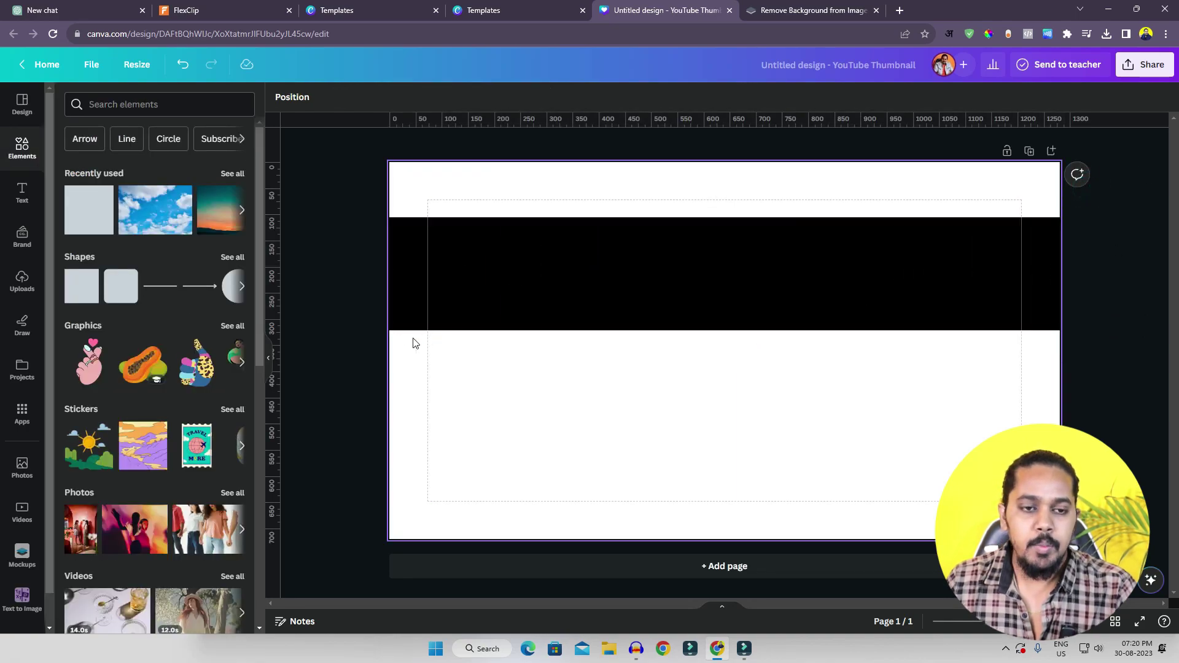
Place the uploaded cartoon king image near the middle of the thumbnail and remove its background with BG Remover
left_click(23, 287)
left_click(95, 223)
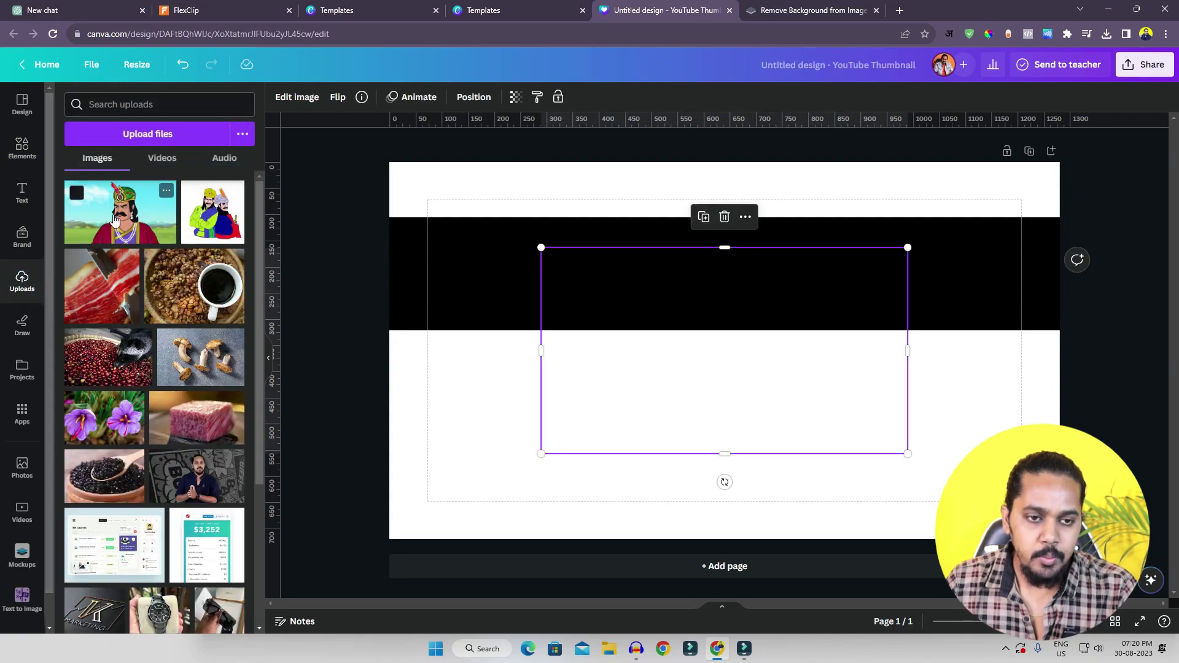
left_click_drag(726, 328, 699, 343)
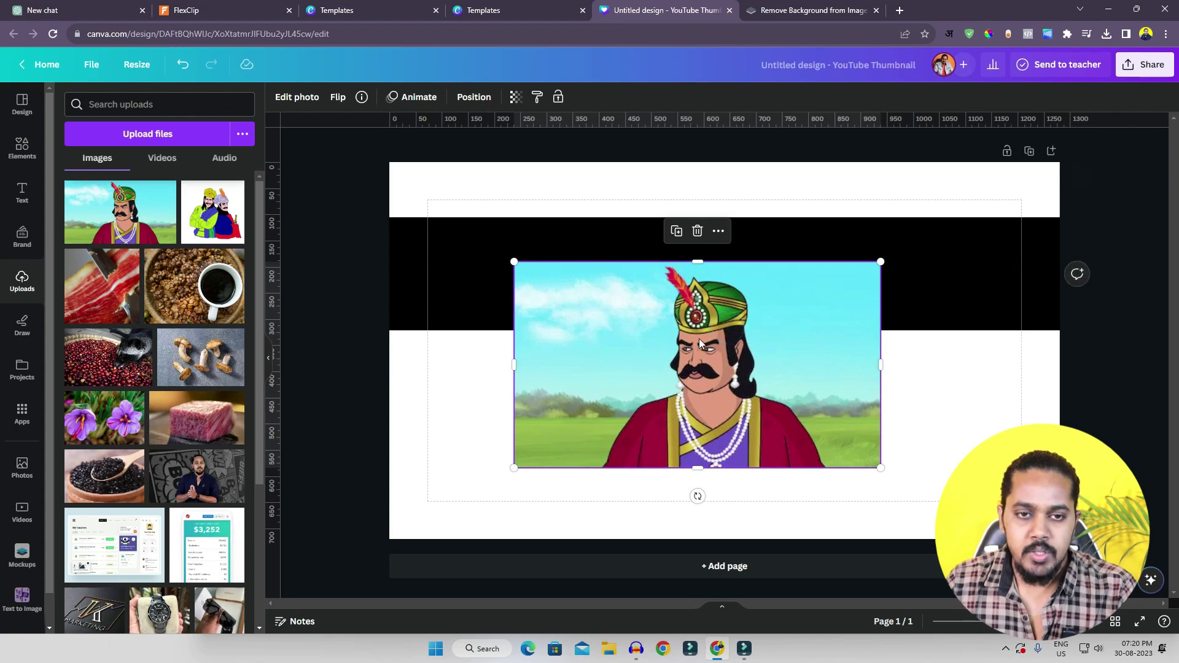
left_click(301, 98)
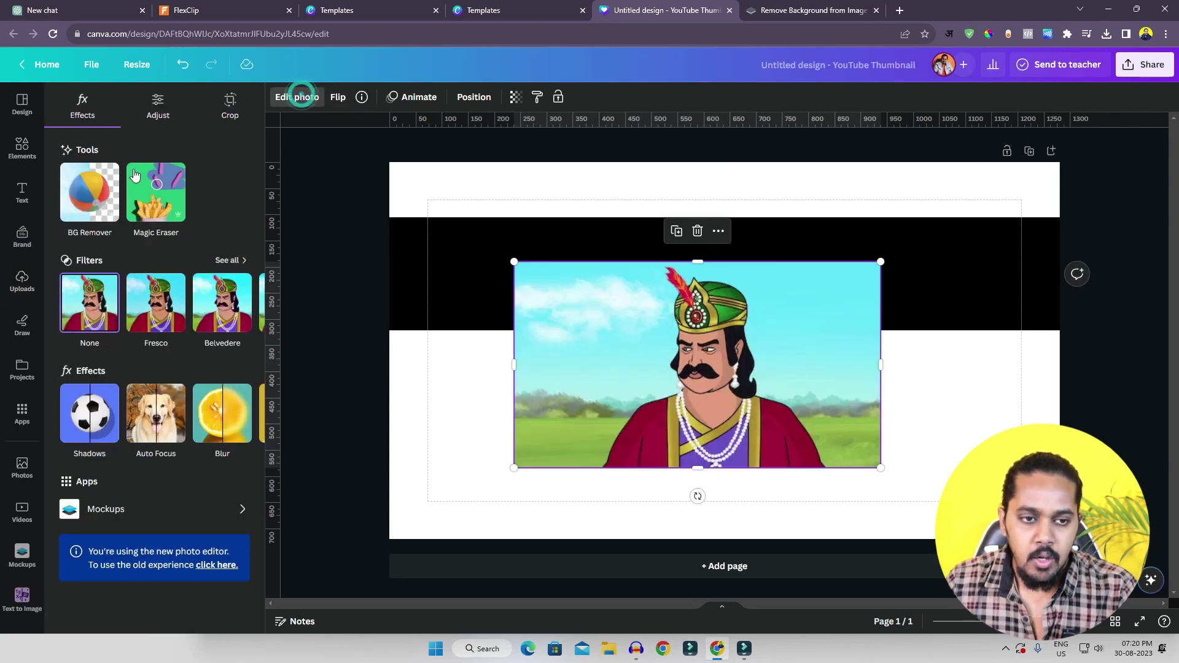
left_click(86, 191)
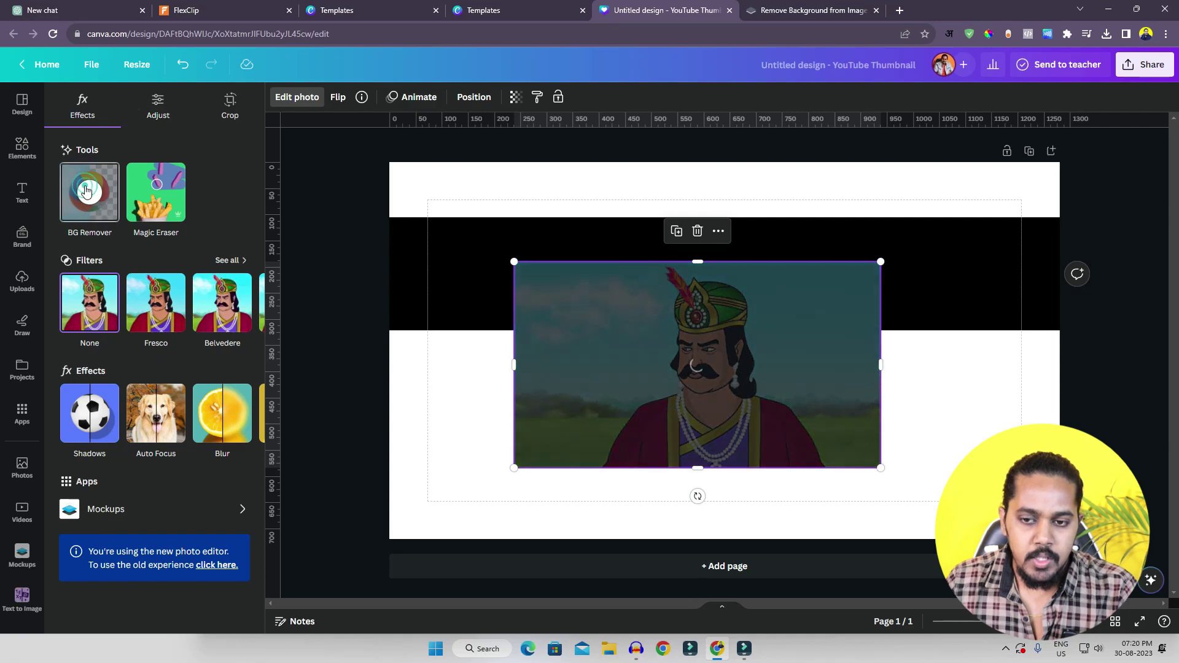
Crop the empty margins on both sides of the king image and flip it horizontally
left_click_drag(515, 366, 600, 366)
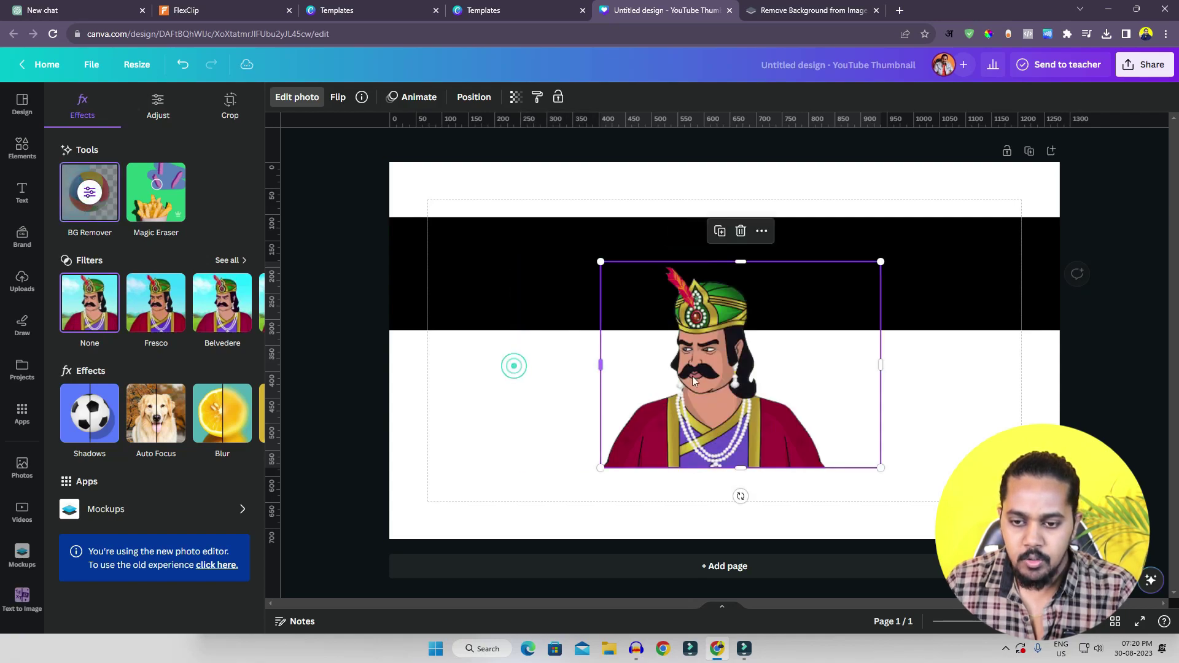
left_click_drag(880, 365, 835, 364)
left_click(338, 97)
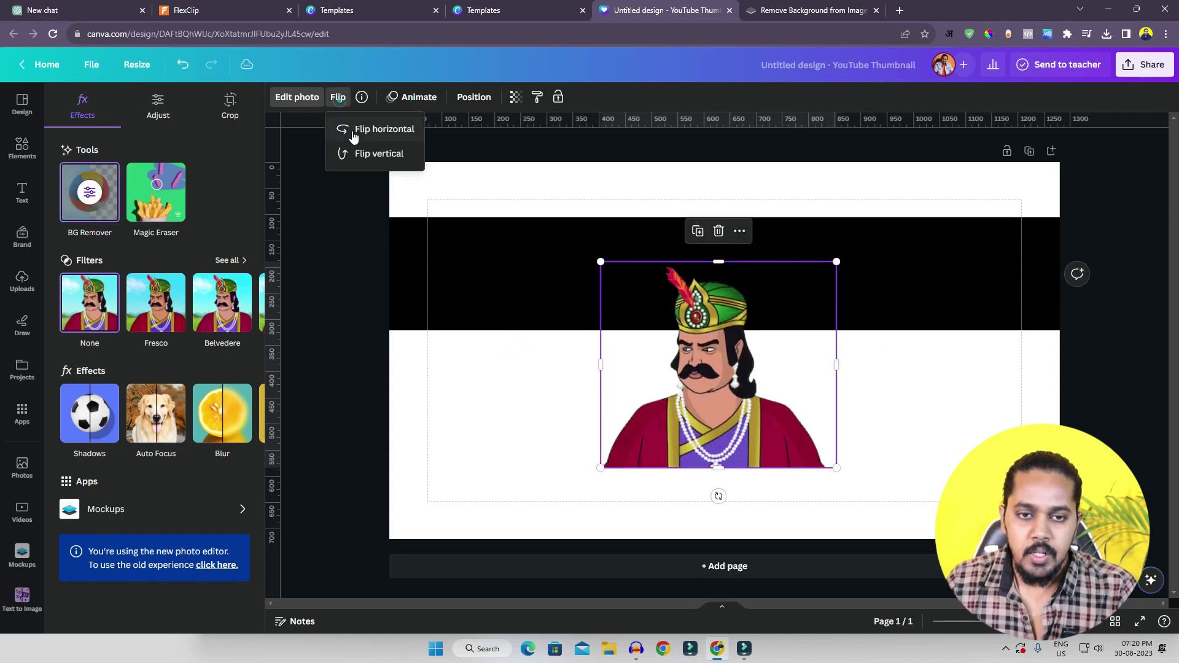
left_click(353, 127)
Enlarge the king to nearly the full thumbnail height and position him at the left side of the design
left_click_drag(848, 479, 882, 525)
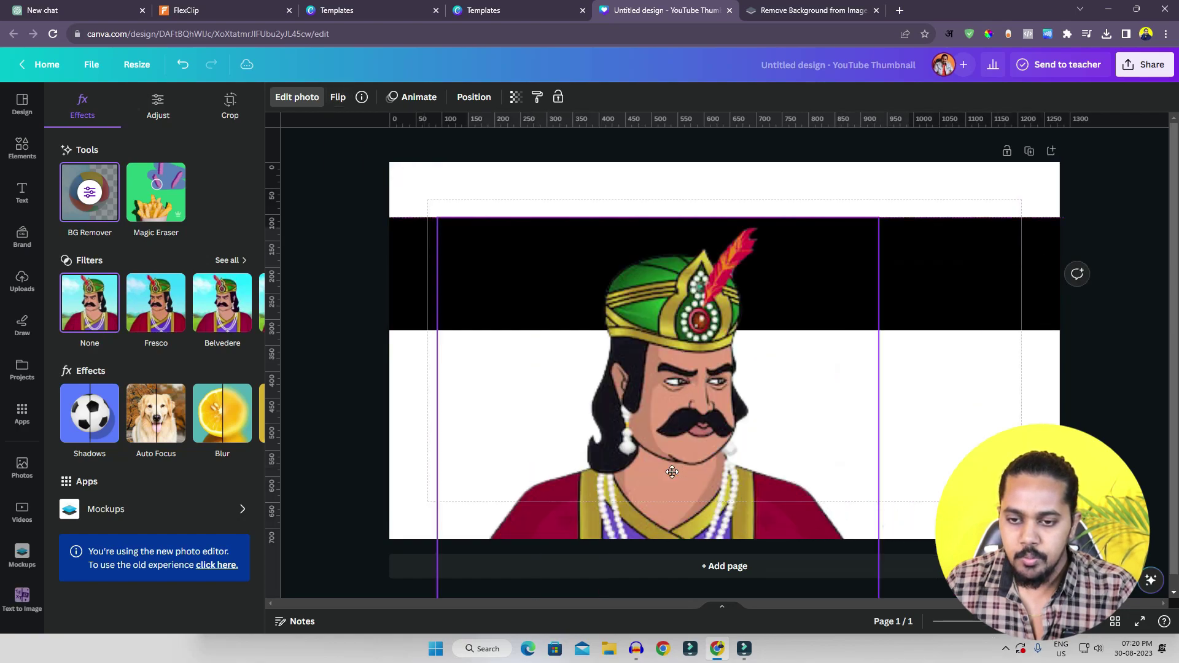
left_click_drag(786, 430, 648, 375)
key("Escape")
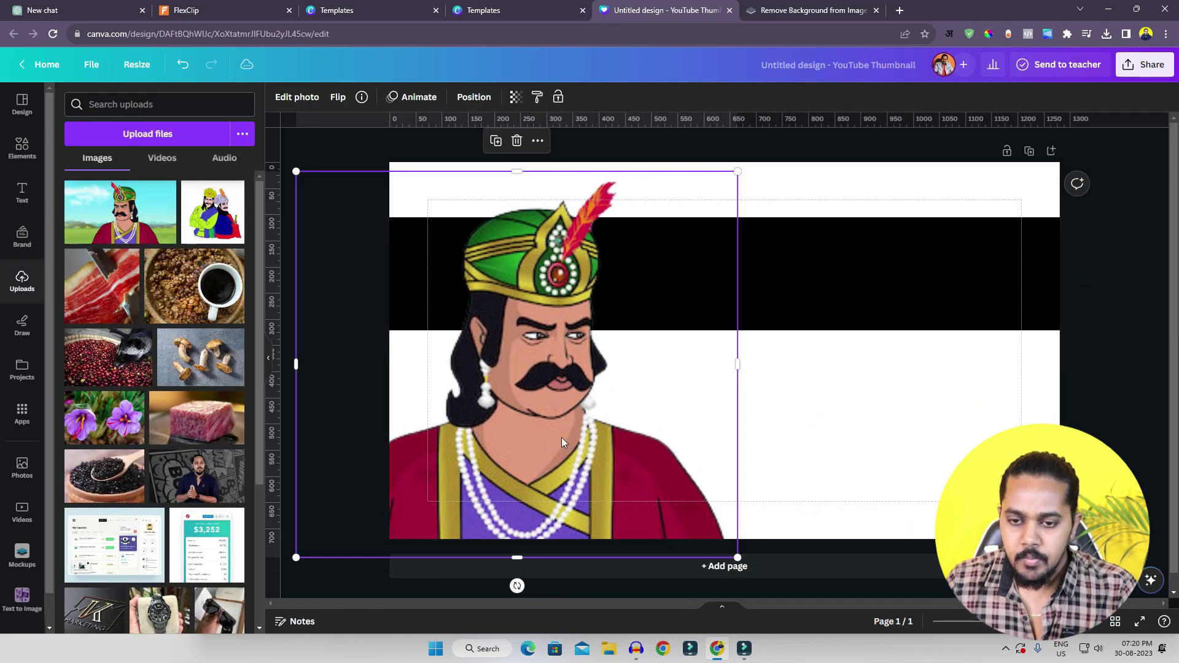
left_click(966, 415)
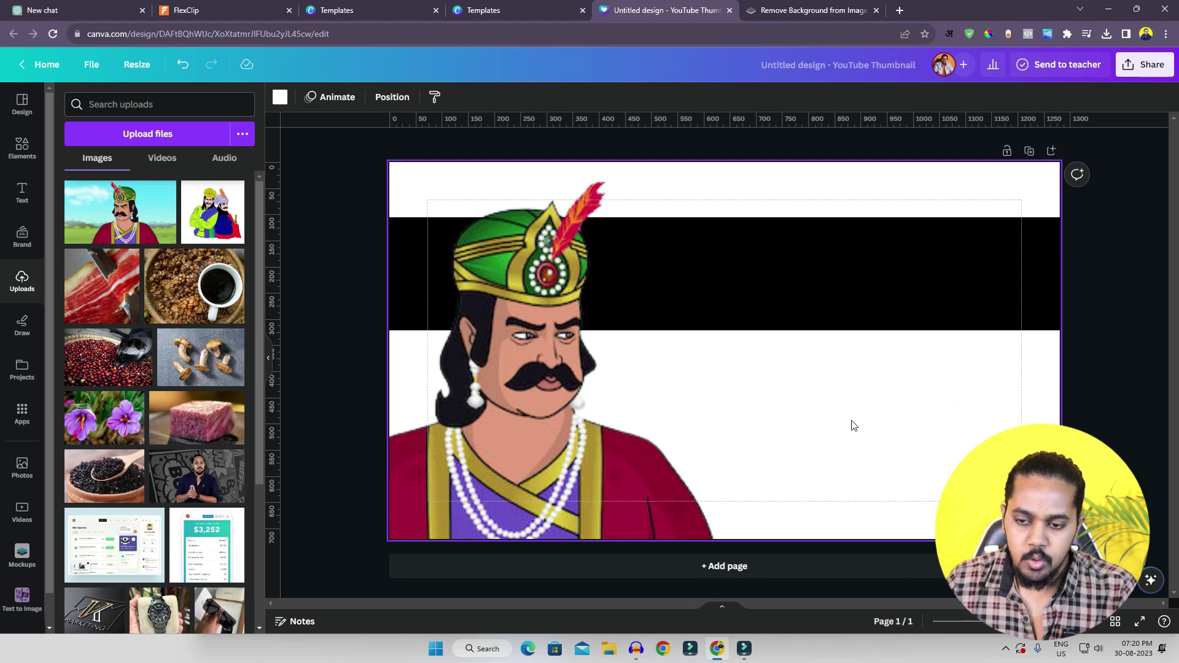
Search the stock photos for sky and fill the whole thumbnail with the pink cloudy sky photo
left_click(22, 468)
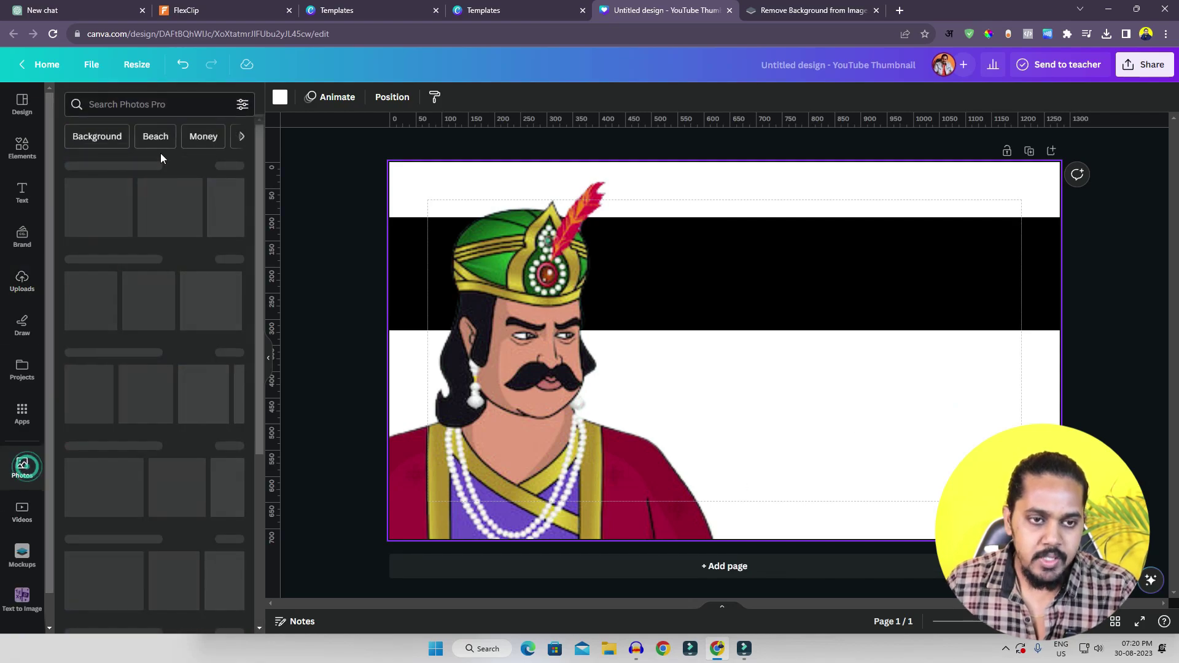
left_click(146, 104)
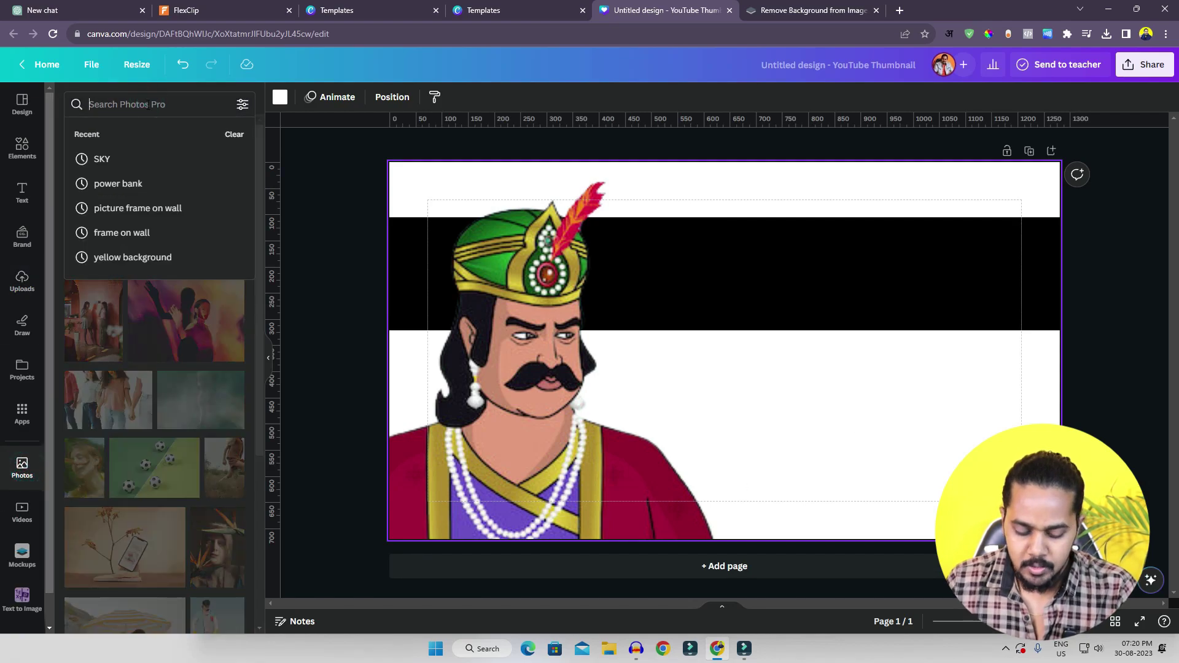
type("sky")
key("Return")
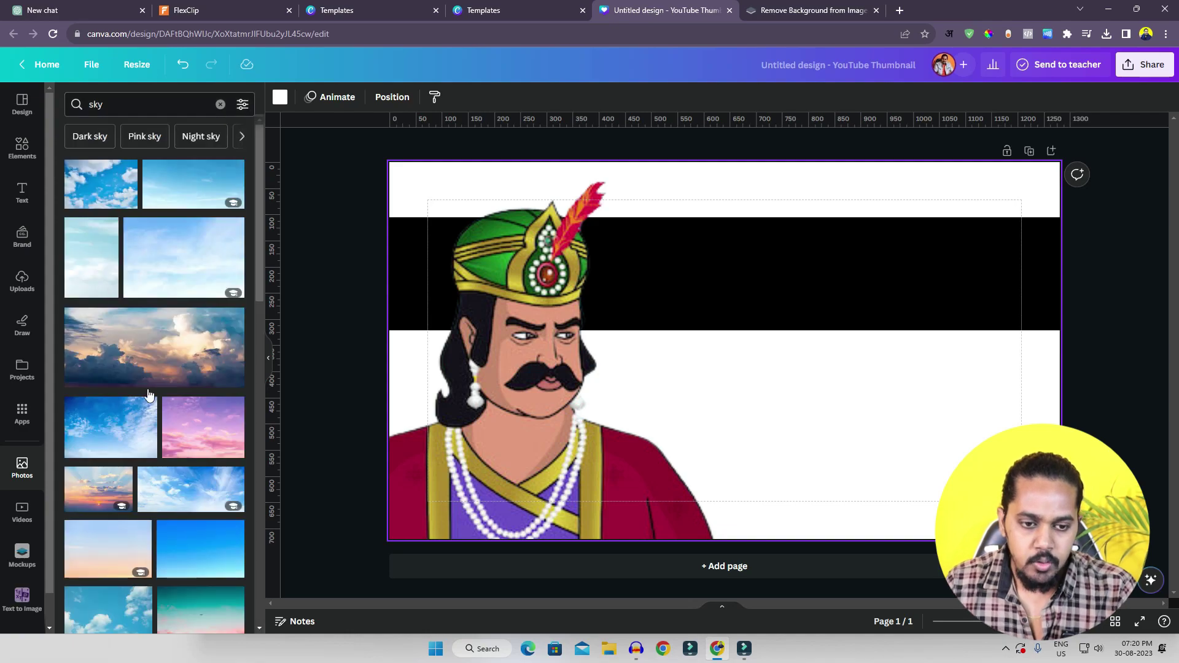
left_click_drag(198, 436, 457, 165)
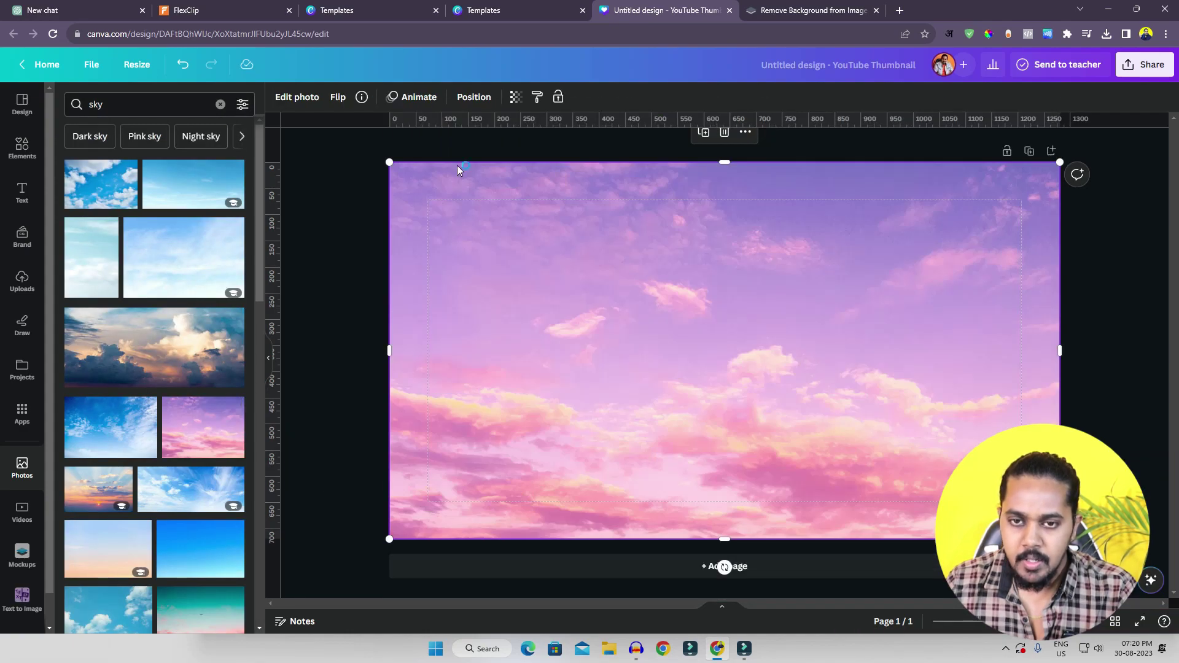
Reorder the layers to place the pink sky photo behind the black band and the king
left_click(474, 98)
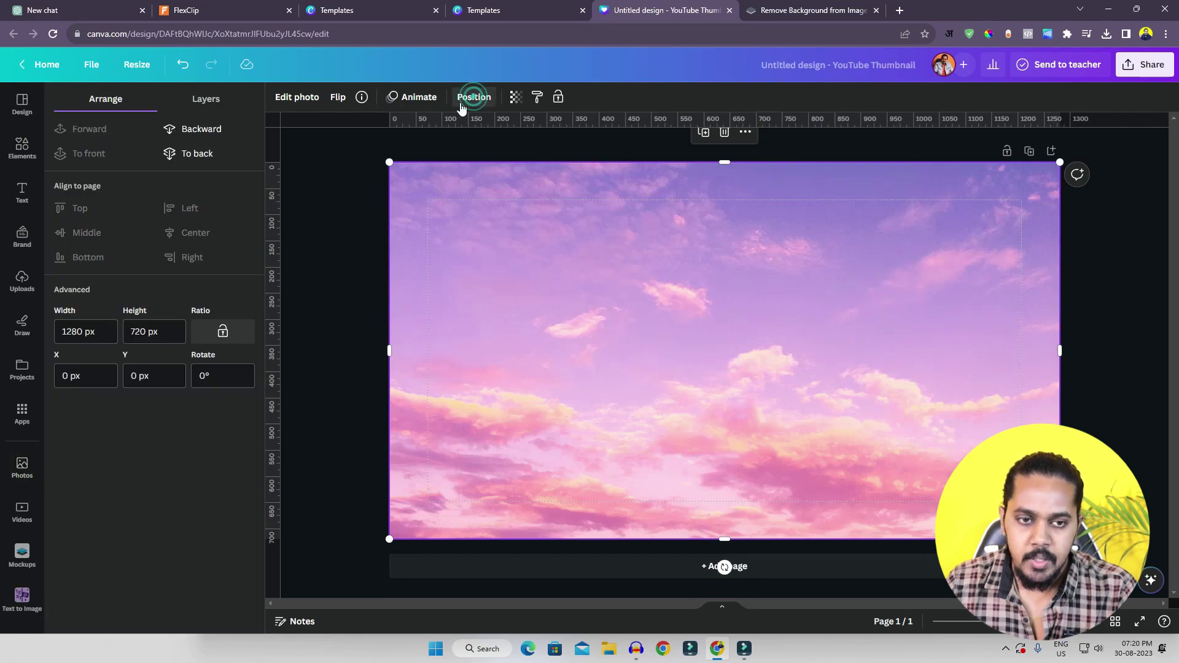
left_click(213, 109)
left_click_drag(157, 175, 169, 295)
left_click(316, 237)
left_click_drag(454, 407, 523, 435)
left_click(1092, 282)
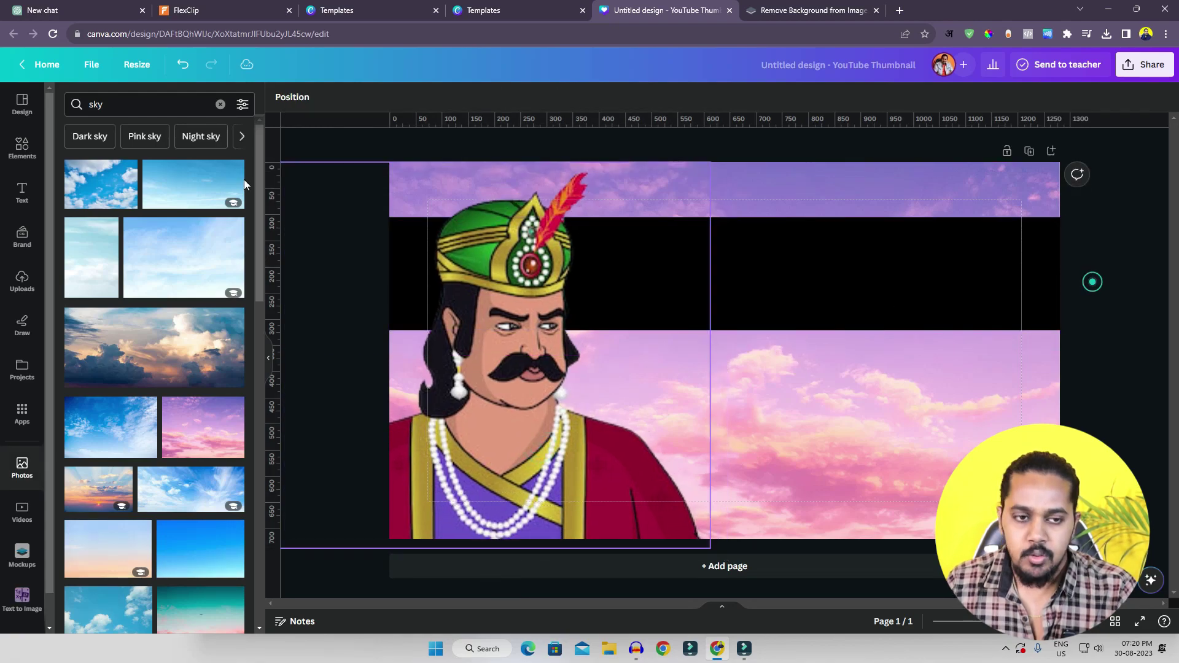
Add a heading text to the thumbnail and place it on the black band beside the king
left_click(22, 193)
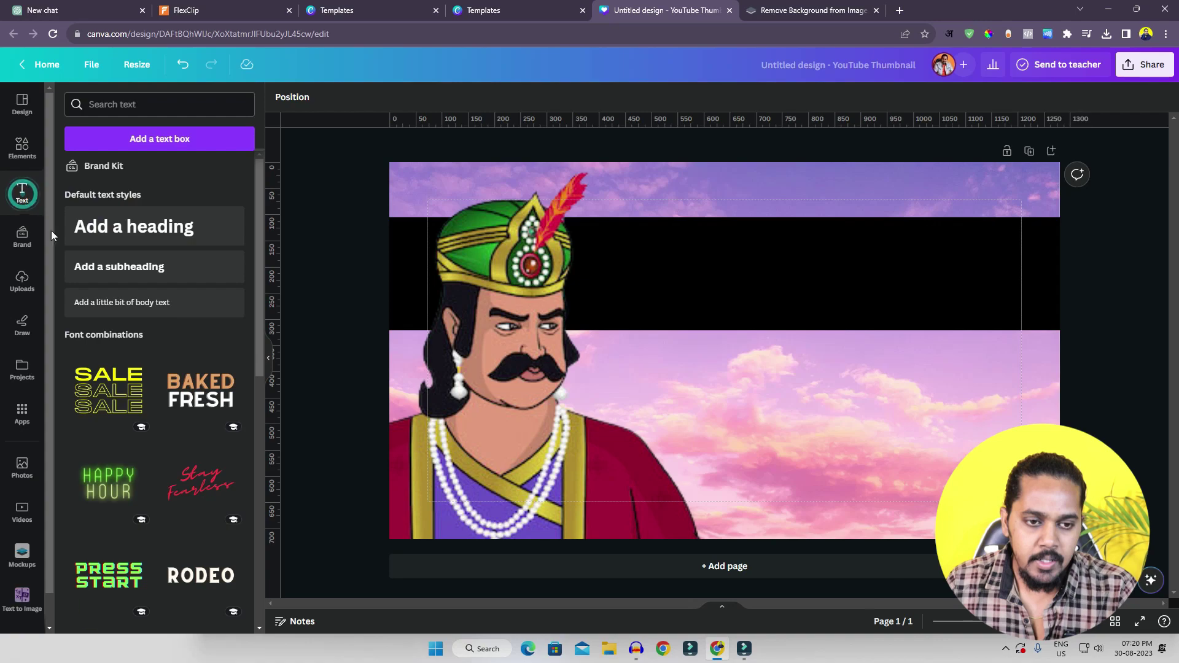
left_click(136, 231)
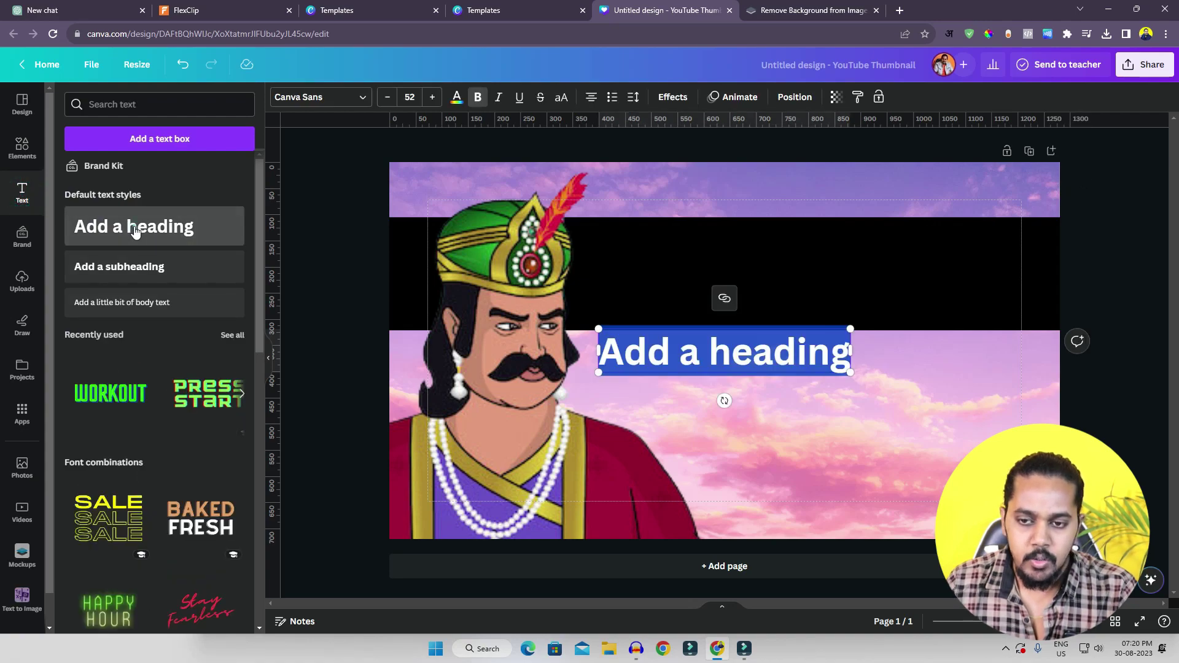
left_click(850, 403)
left_click_drag(760, 366, 842, 270)
left_click(841, 270)
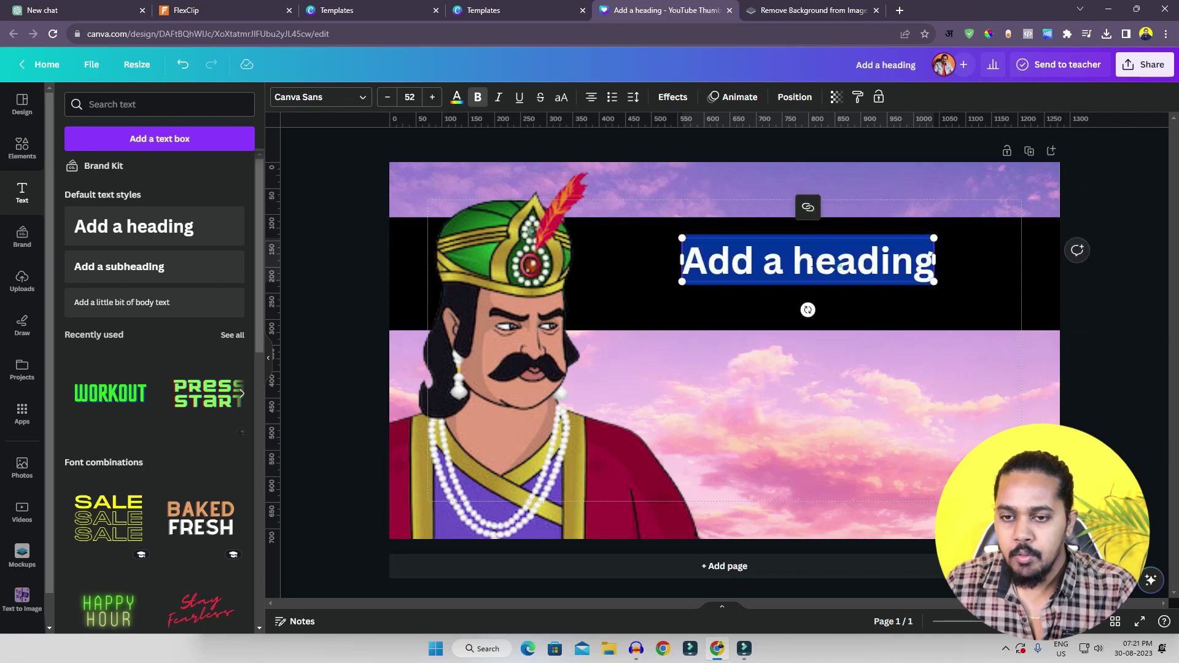
Set the heading's text color to white
left_click(455, 98)
left_click(136, 178)
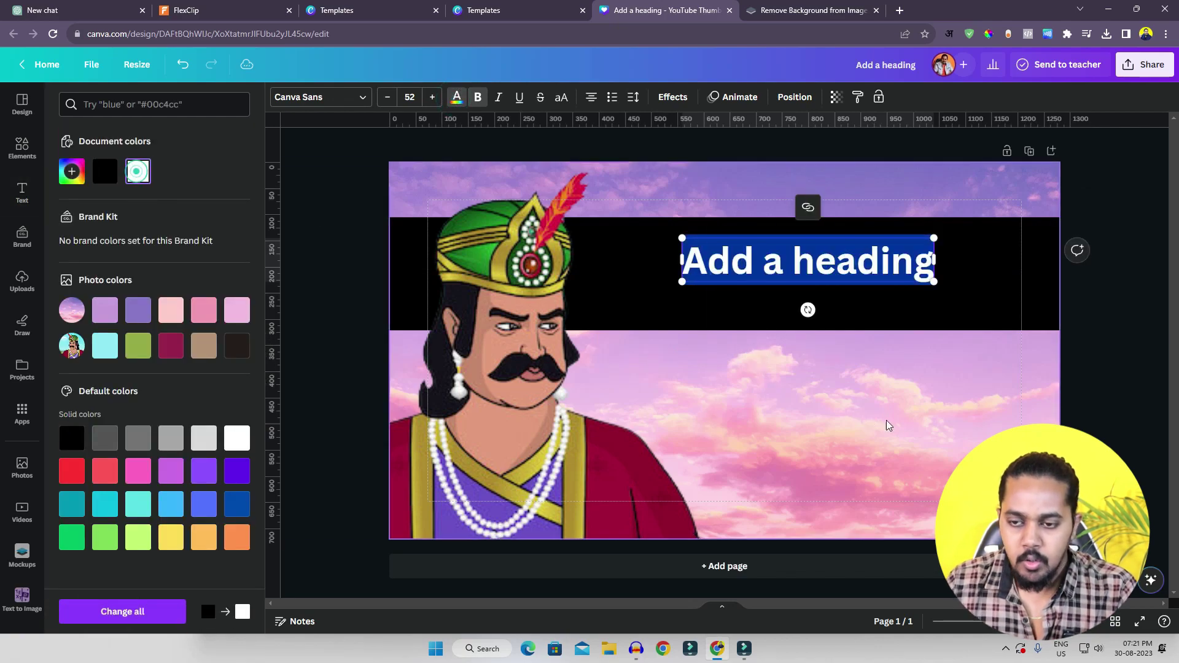
left_click(921, 415)
Turn on Hindi transliteration input and replace the heading placeholder with अकबर बीरबल की कहानिया
left_click(824, 266)
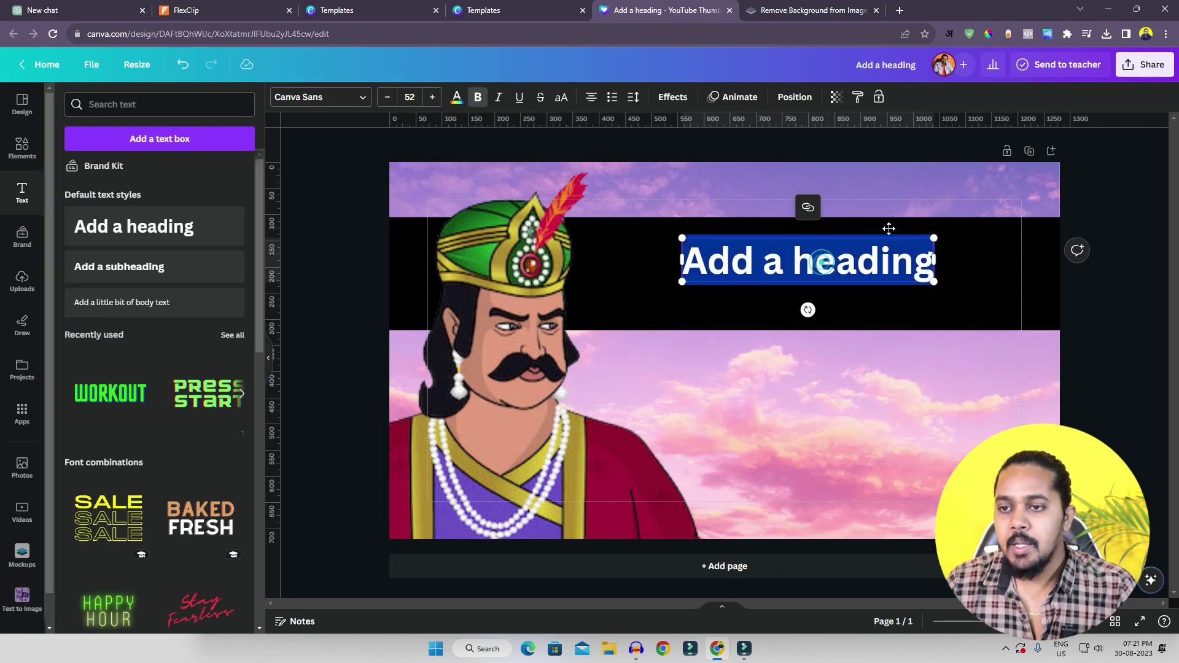
left_click(950, 35)
left_click(904, 53)
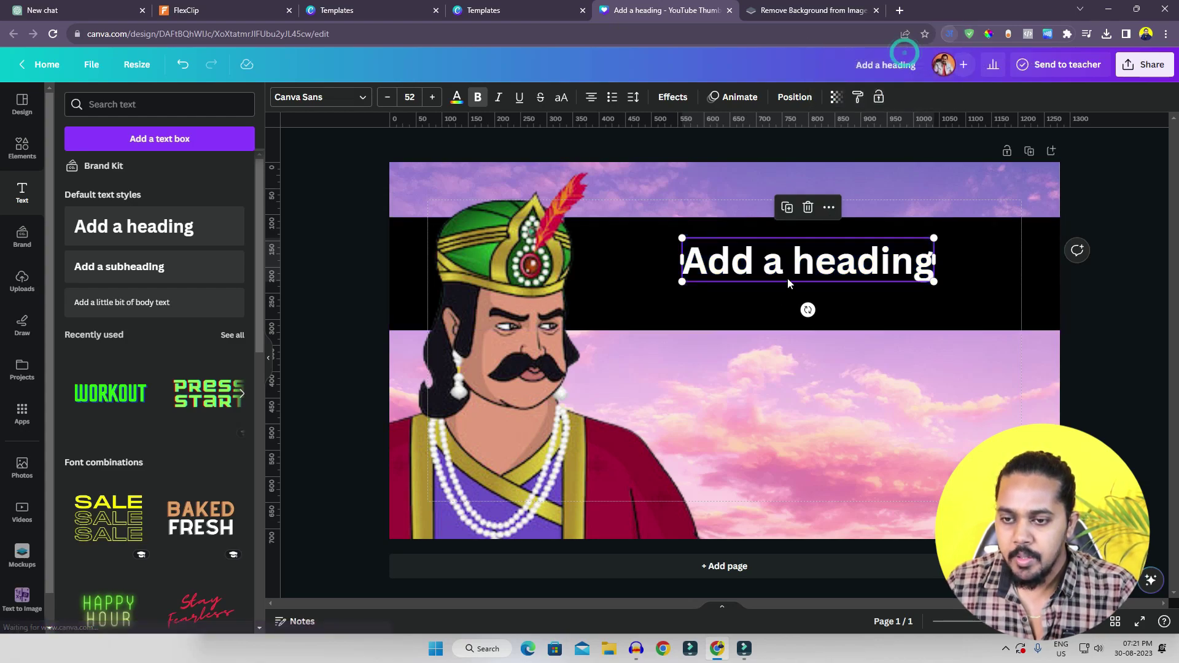
type("a")
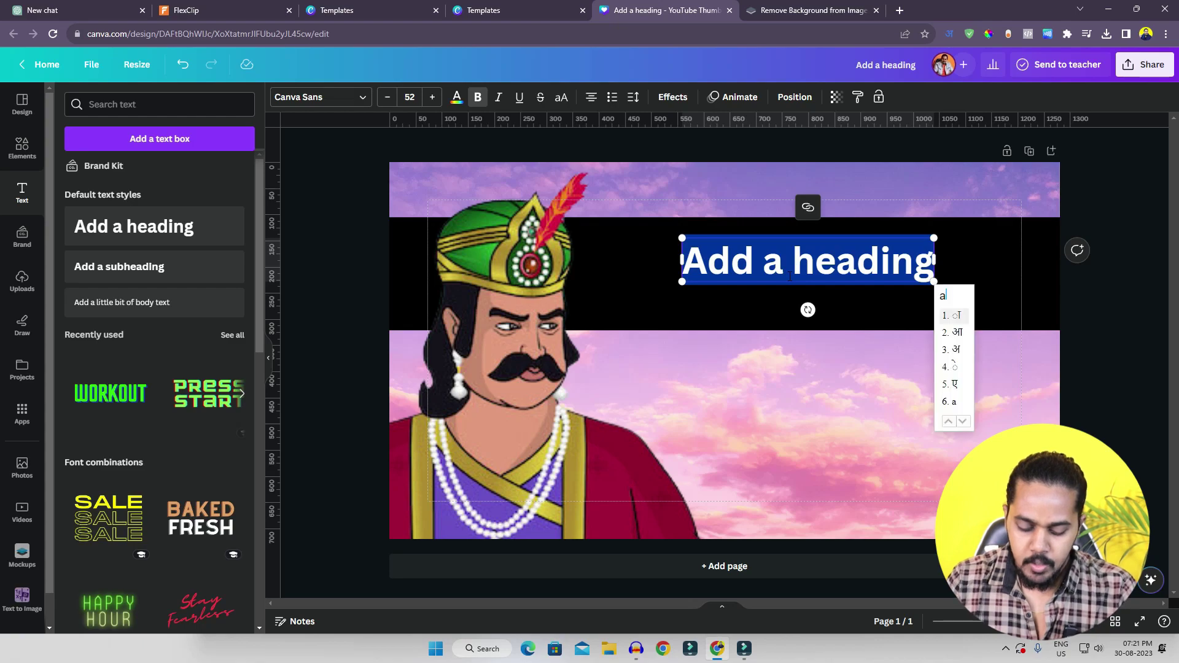
type("kbar")
key("space")
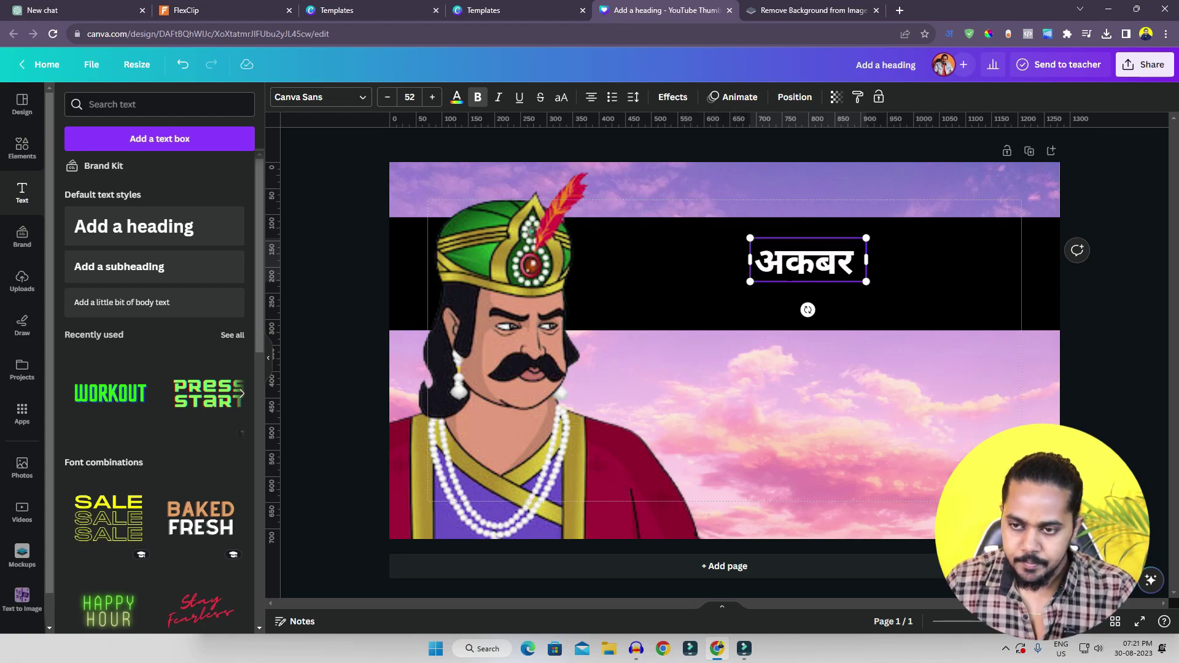
type("birbal ki ")
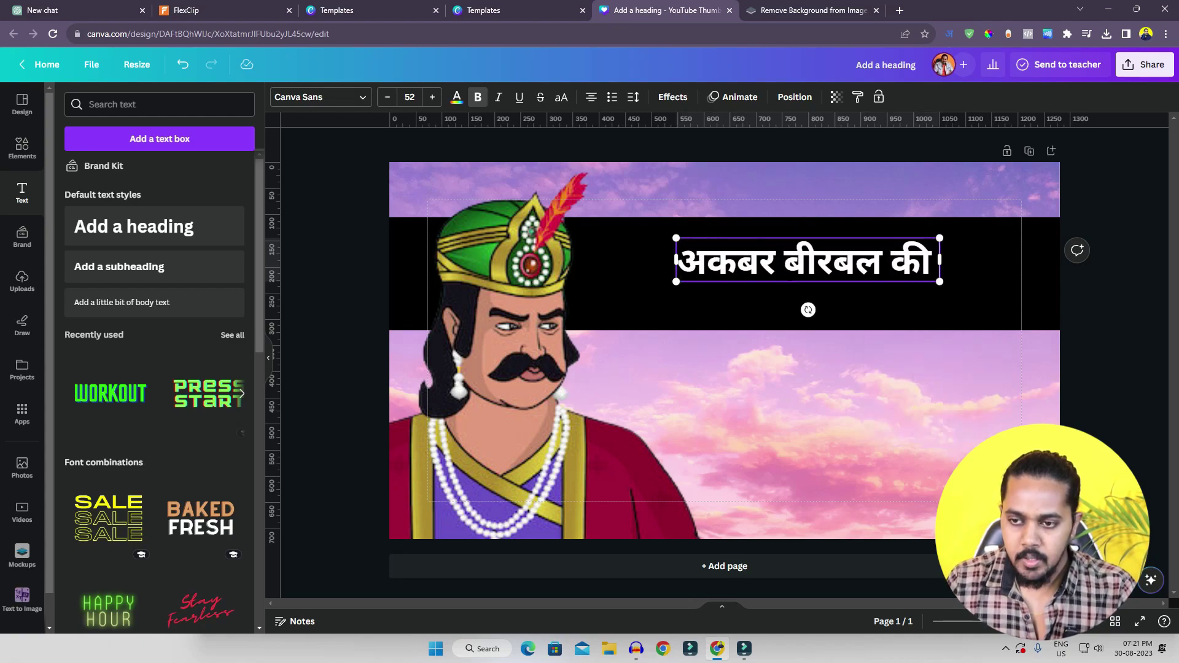
type("kahani")
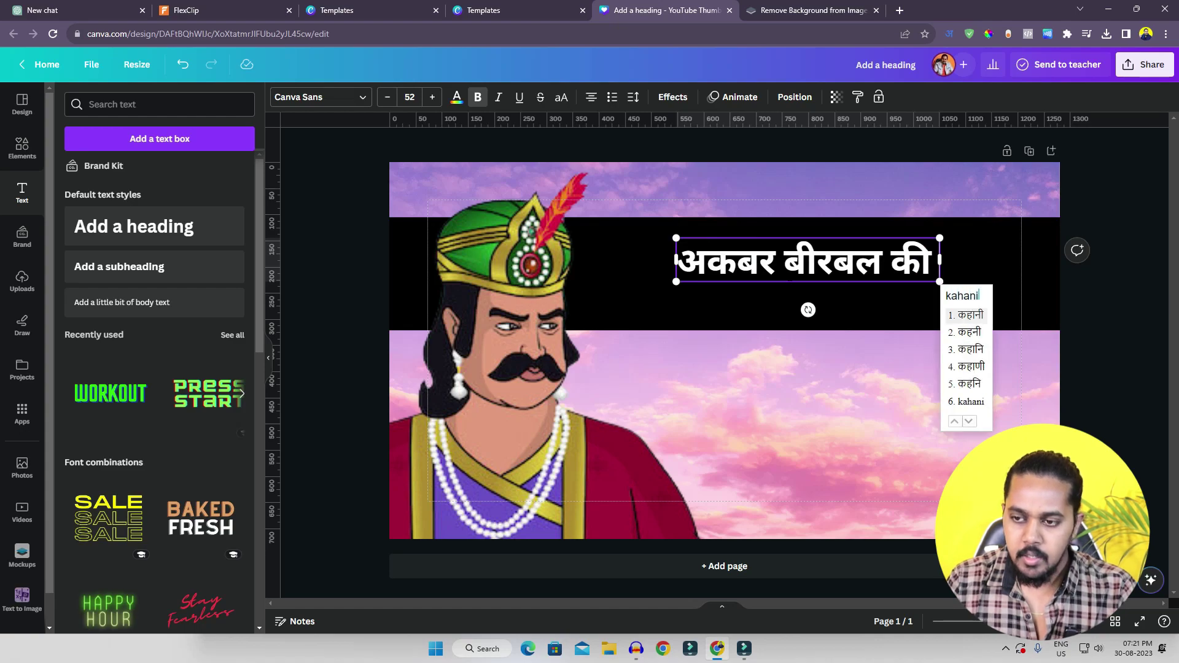
type("ya")
Enlarge the Hindi heading to size 85.6 and wrap it onto two lines beside the king
left_click_drag(605, 266, 773, 258)
left_click_drag(777, 334, 633, 396)
left_click(758, 159)
left_click(768, 181)
left_click(835, 316)
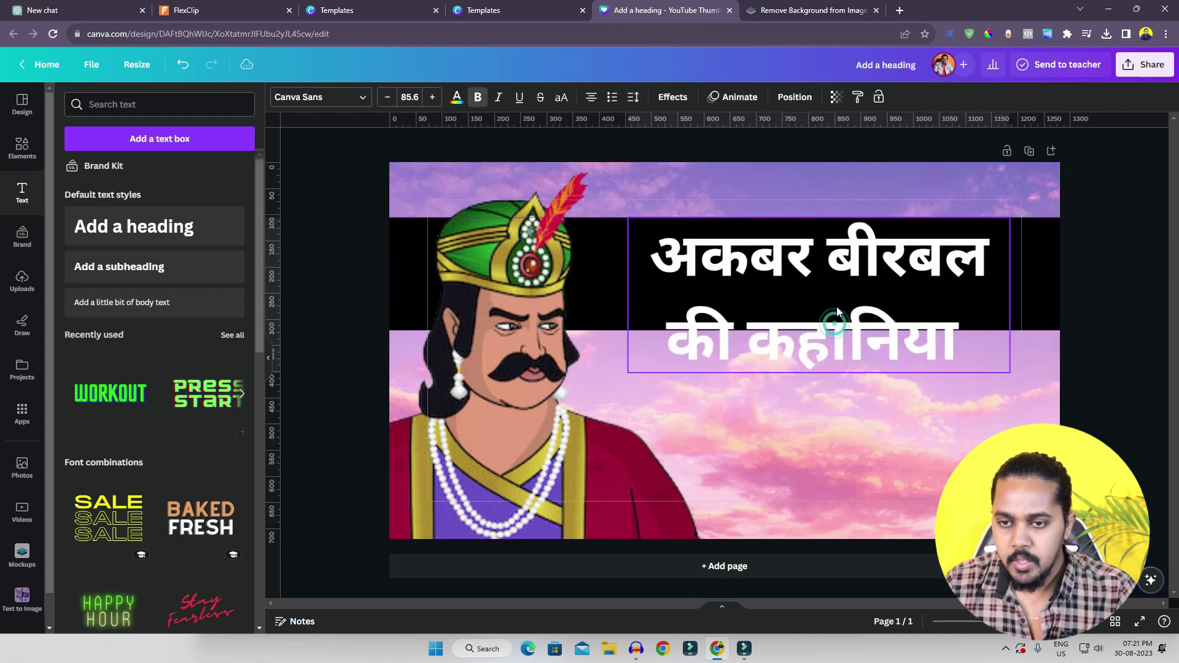
Tighten the heading's line spacing, shift it onto the black band and scale the text to size 89.3
left_click(633, 98)
left_click_drag(697, 187, 668, 184)
left_click(871, 401)
left_click(811, 266)
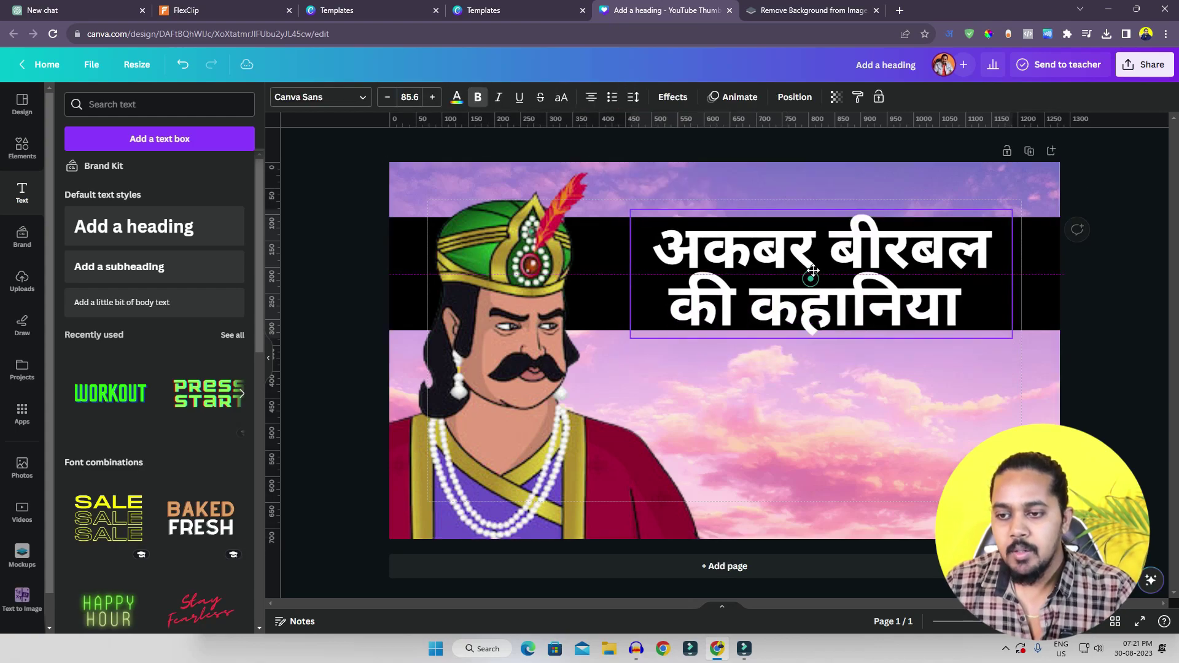
left_click_drag(811, 266, 823, 258)
left_click_drag(1022, 339, 1100, 313)
Extend the black band downward and shift it slightly up so both heading lines sit inside it
left_click(829, 288)
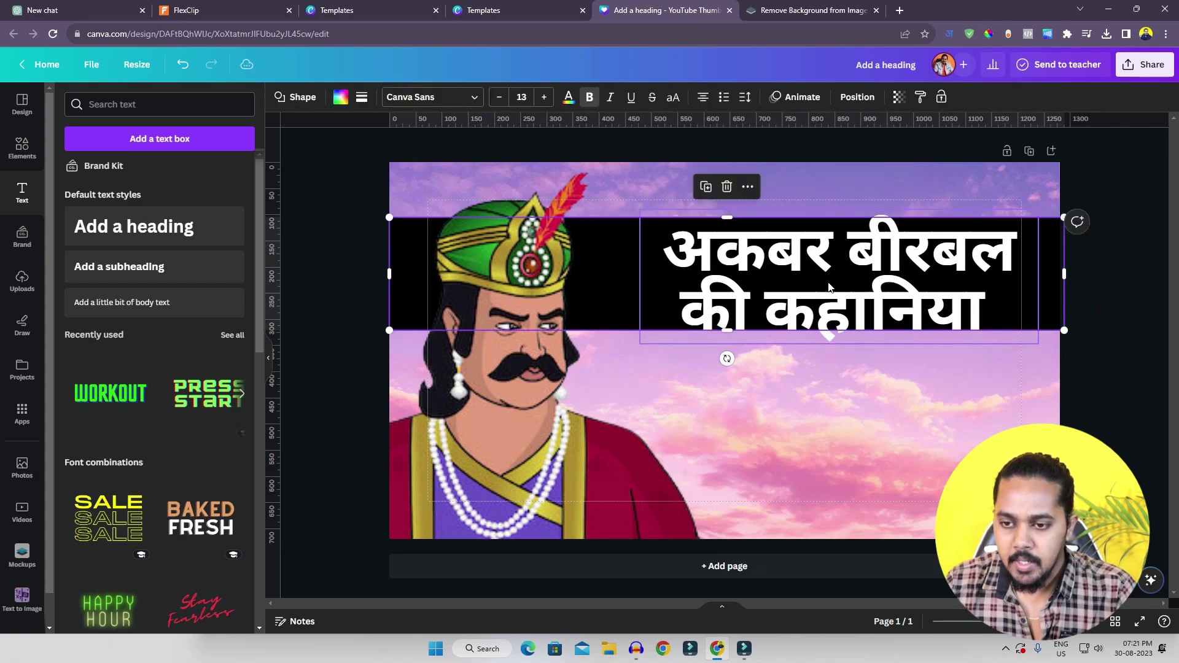
left_click_drag(748, 329, 748, 364)
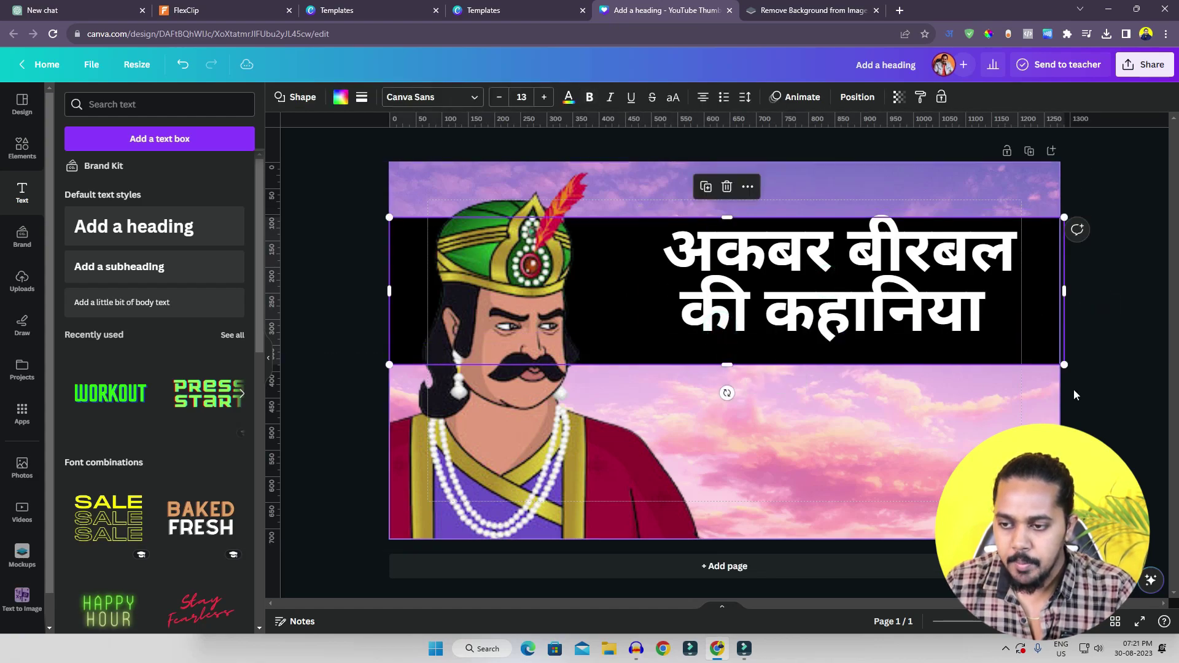
left_click_drag(1017, 355, 1011, 347)
Color the heading's first line, अकबर बीरबल, bright yellow #EBFF00
left_click(984, 247)
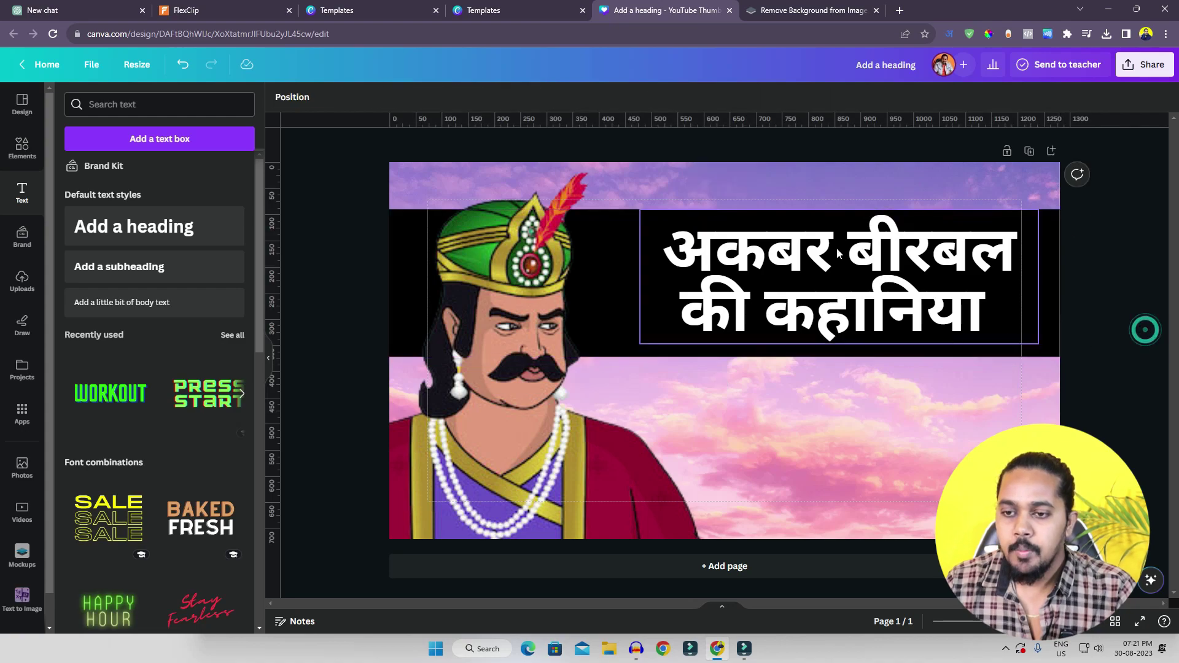
left_click_drag(1017, 252, 662, 252)
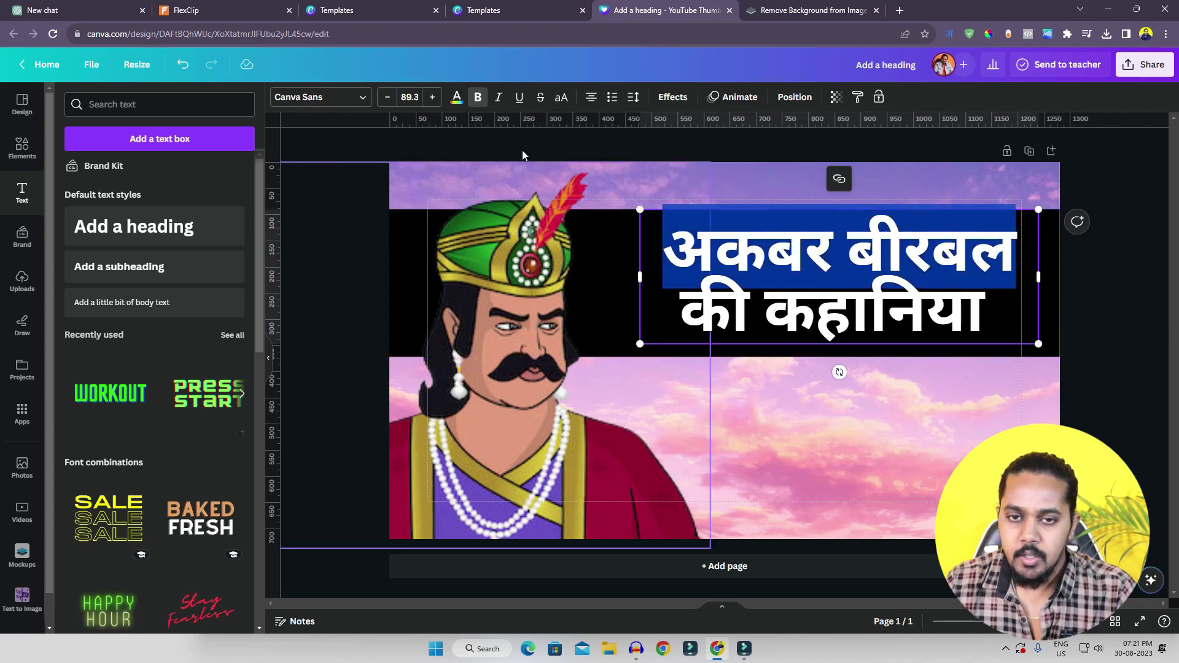
left_click(455, 97)
left_click(67, 178)
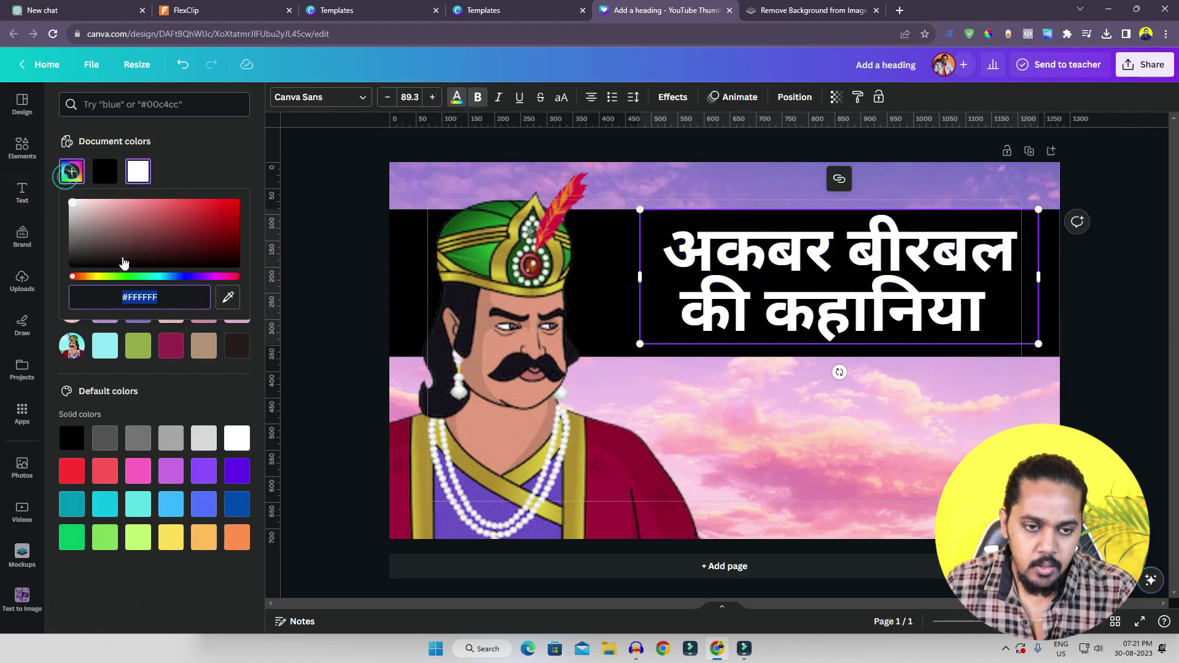
left_click_drag(120, 279, 100, 280)
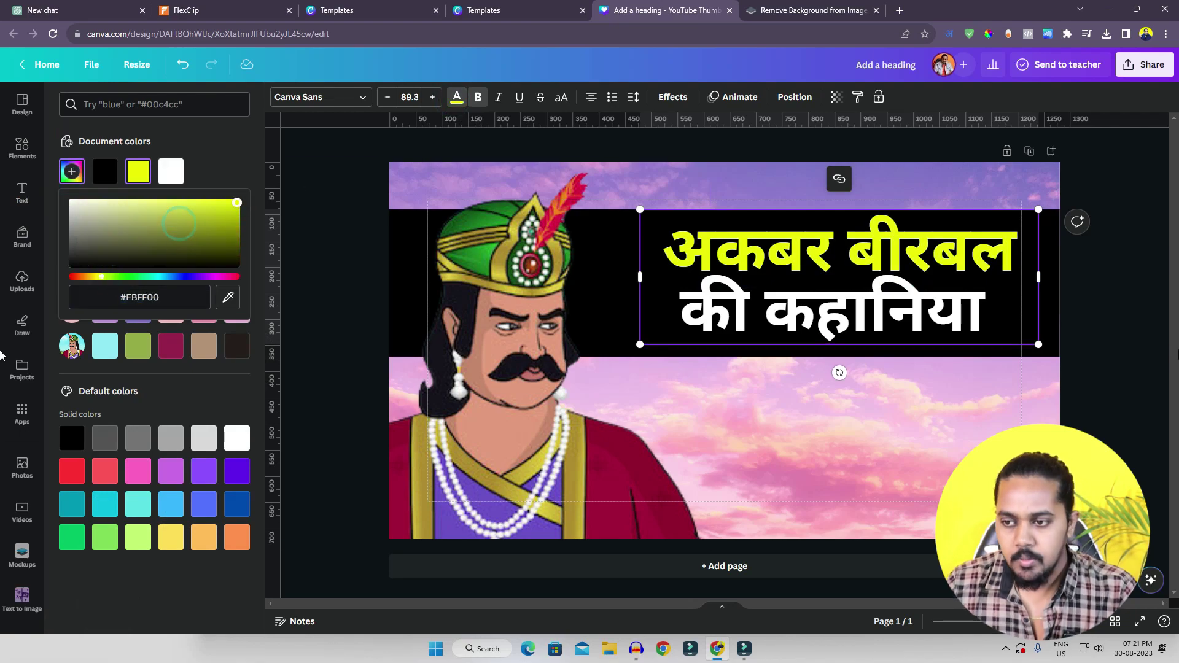
left_click(1011, 376)
Enlarge the two-line heading to size 93.6, extending it toward the king
left_click(888, 295)
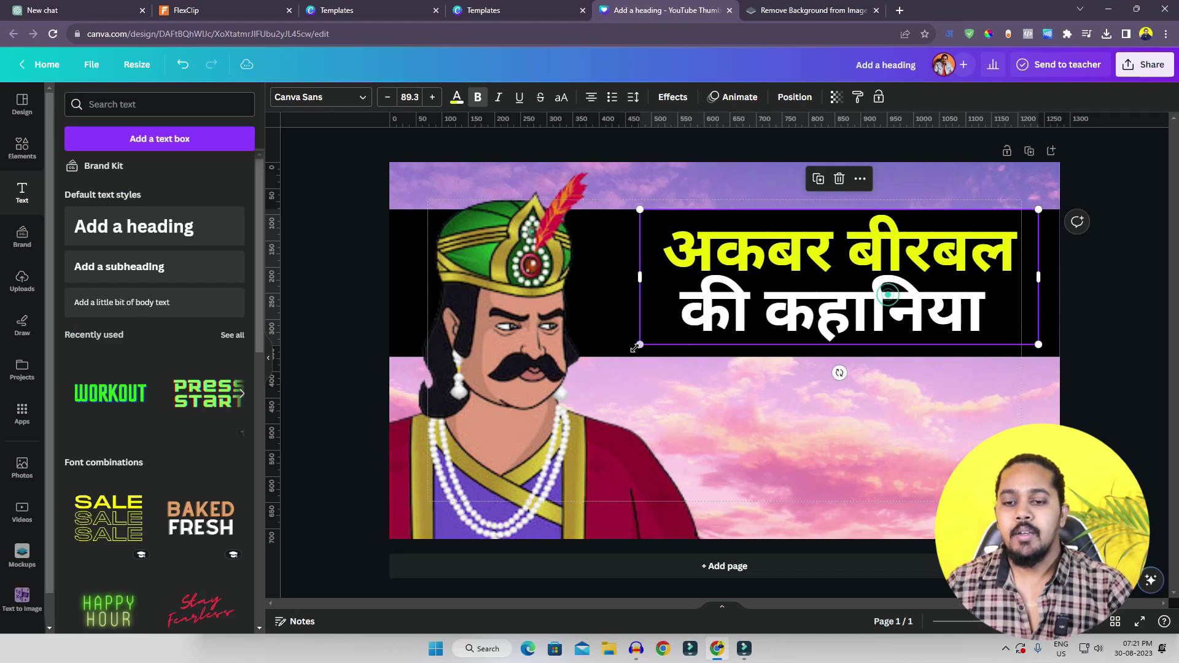
left_click_drag(638, 346, 631, 353)
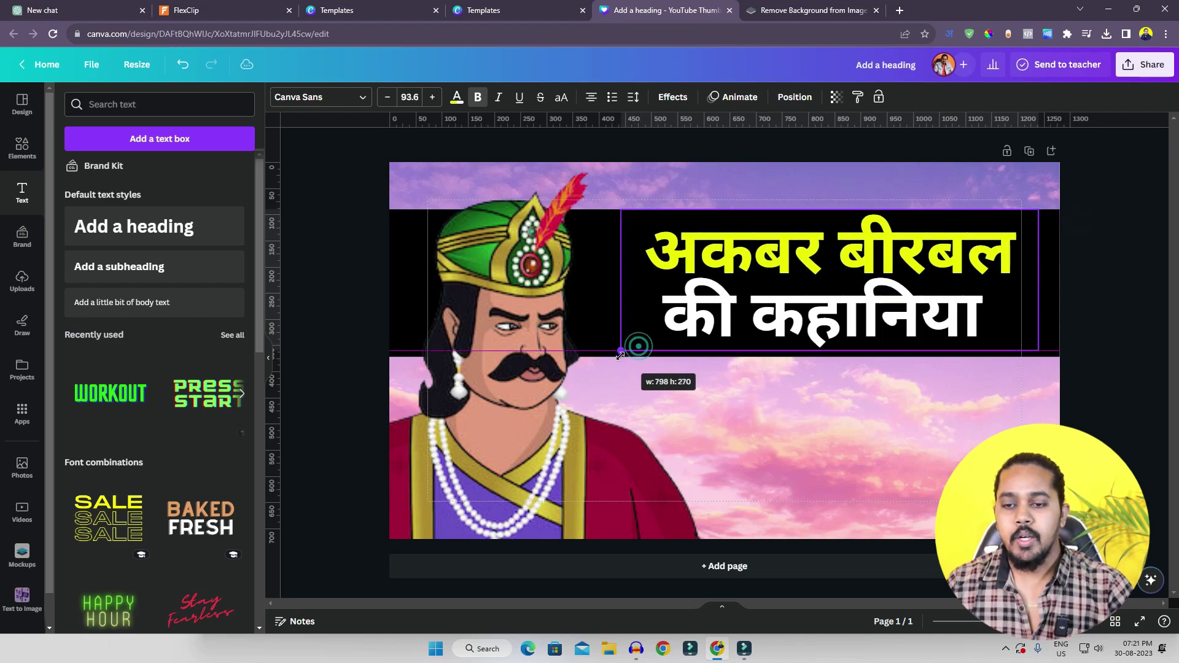
left_click(1096, 304)
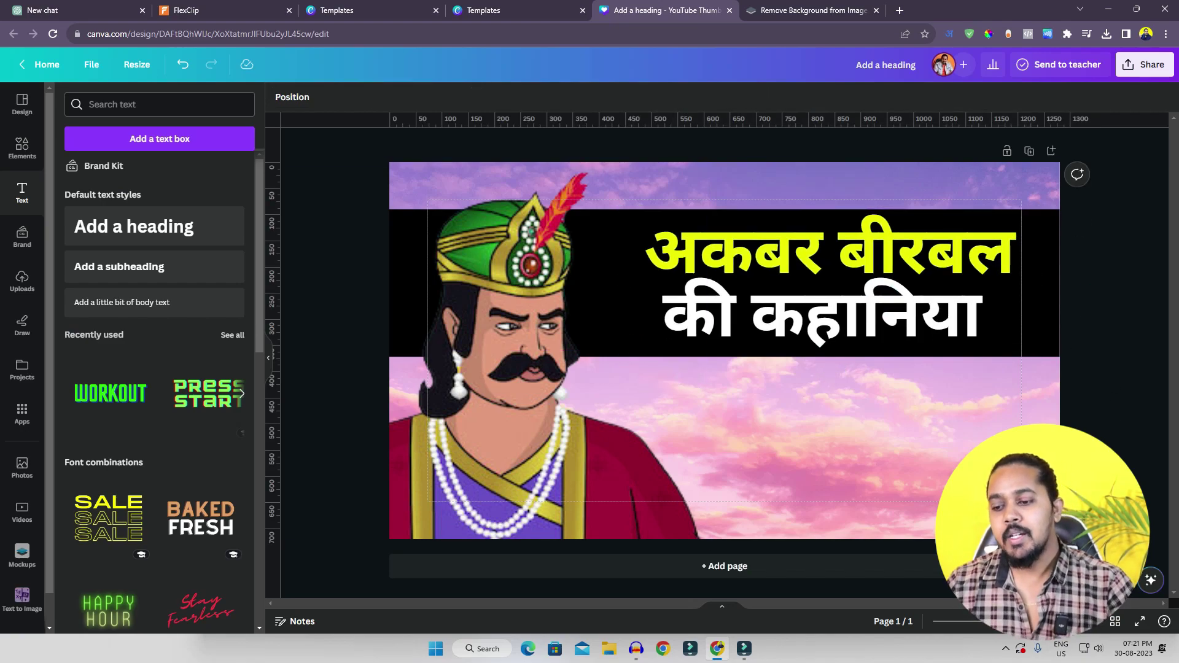
left_click(1116, 622)
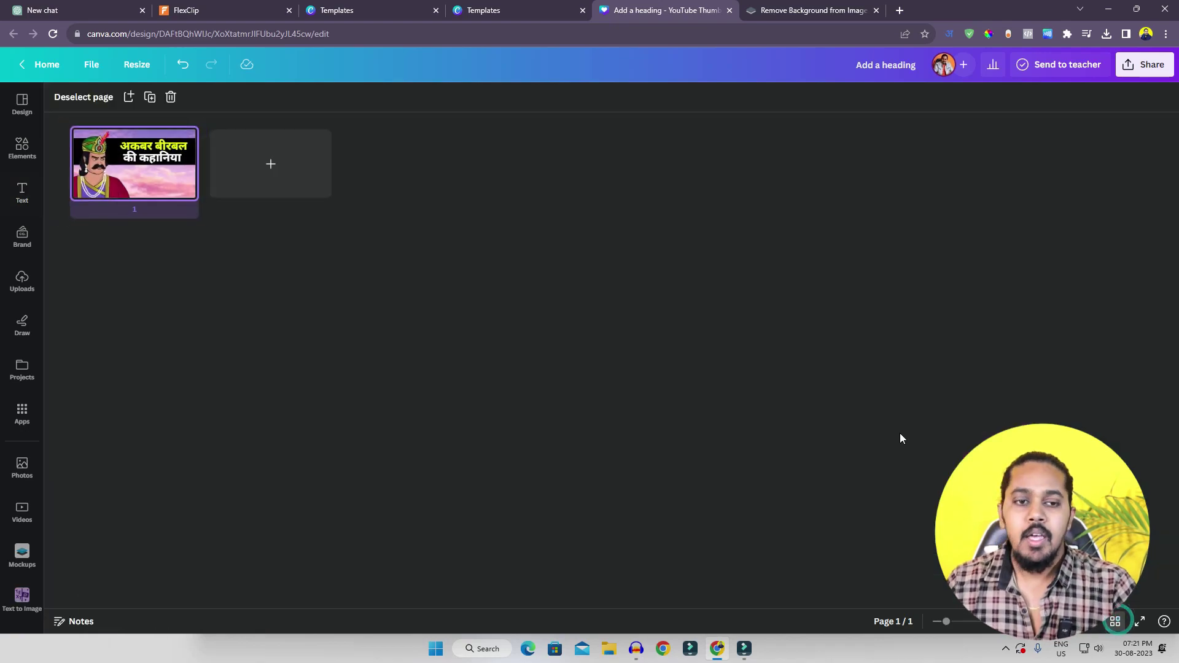
left_click(22, 192)
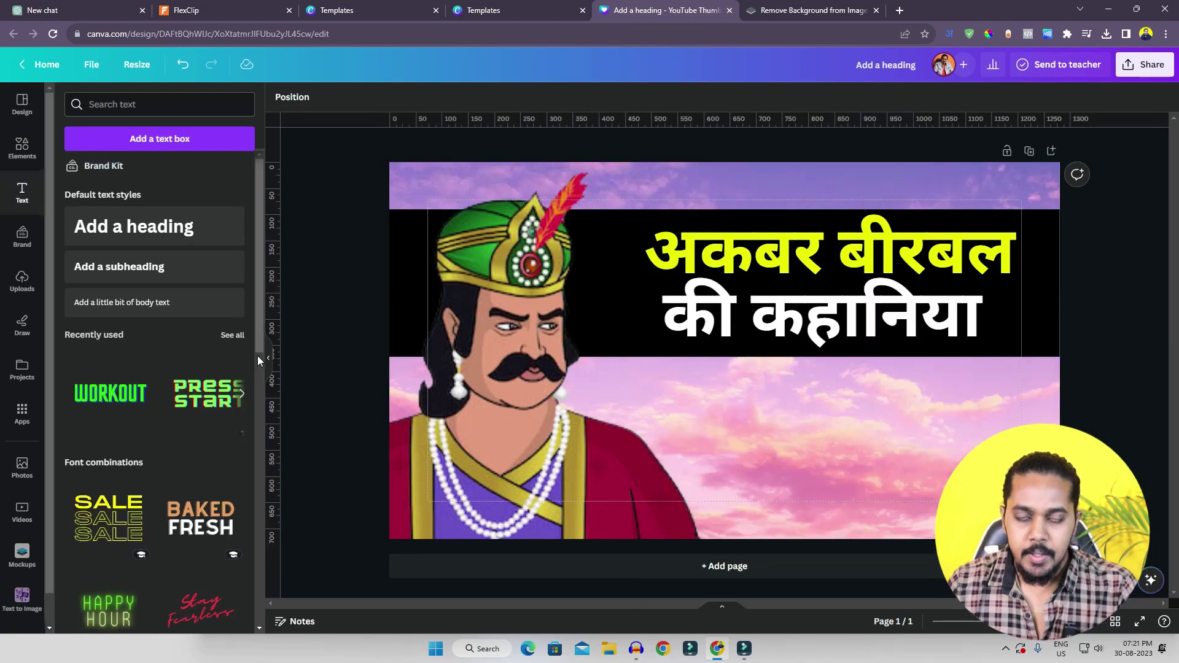